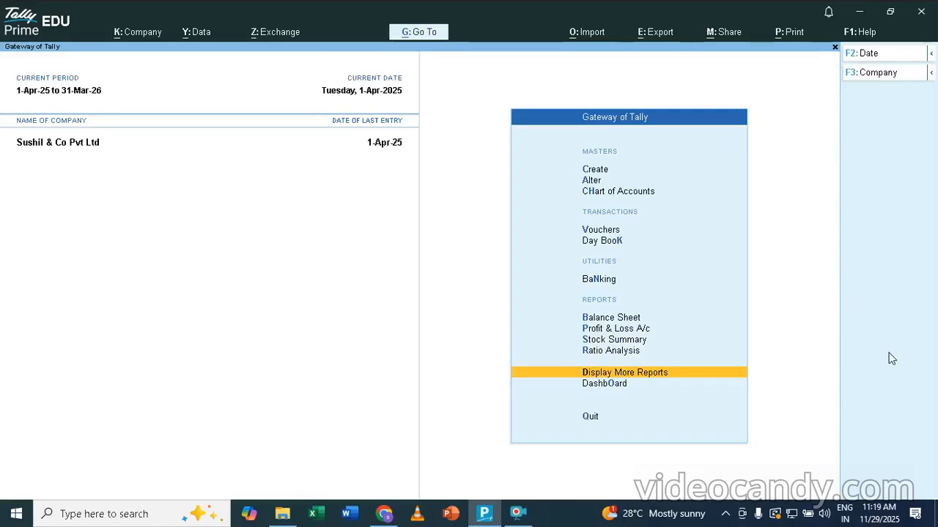
Open the Day Book report for 1-Apr-25 from the additional reports
{"action": "key", "text": "Up"}
{"action": "key", "text": "Down"}
{"action": "key", "text": "Return"}
{"action": "key", "text": "Down"}
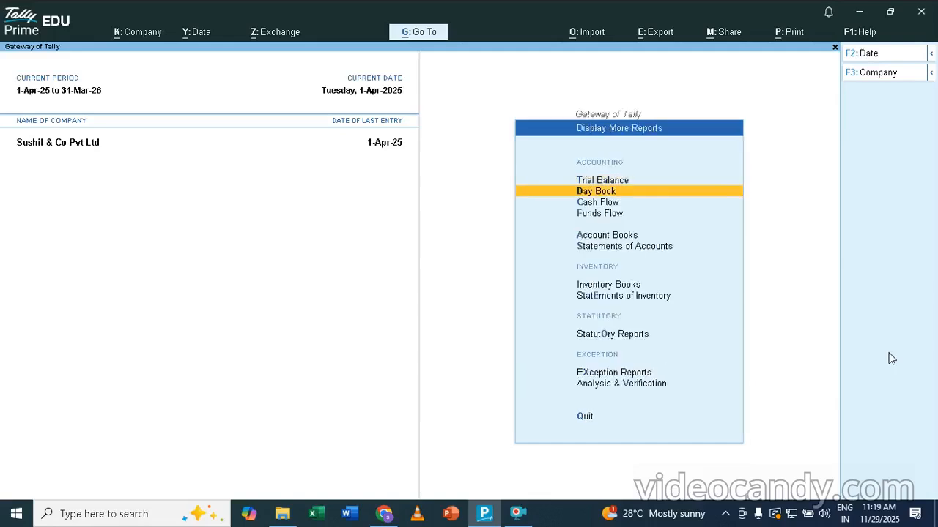
{"action": "key", "text": "Return"}
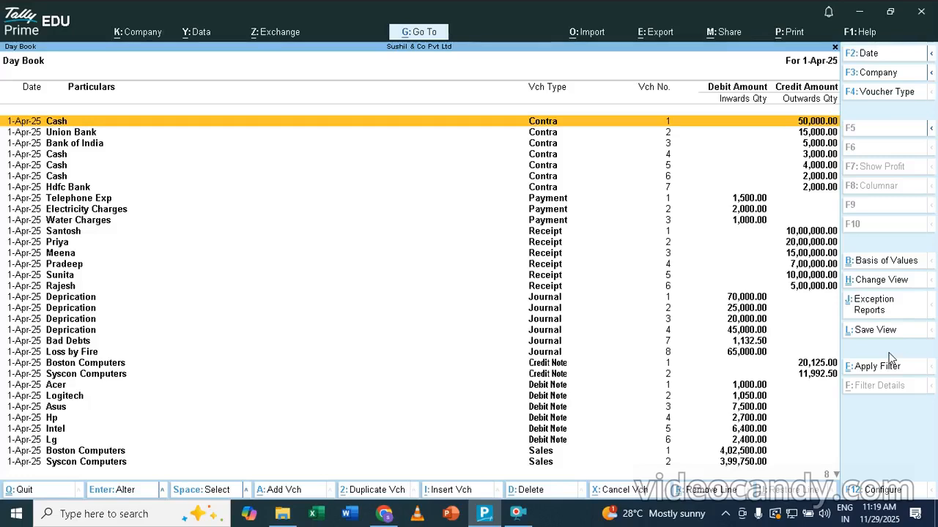
Look through the contra and payment vouchers in the Day Book
{"action": "key", "text": "Down"}
{"action": "key", "text": "Down"}
{"action": "key", "text": "Down"}
{"action": "key", "text": "Down"}
{"action": "key", "text": "Down"}
{"action": "key", "text": "Down"}
{"action": "key", "text": "Down"}
{"action": "key", "text": "Down"}
{"action": "key", "text": "Down"}
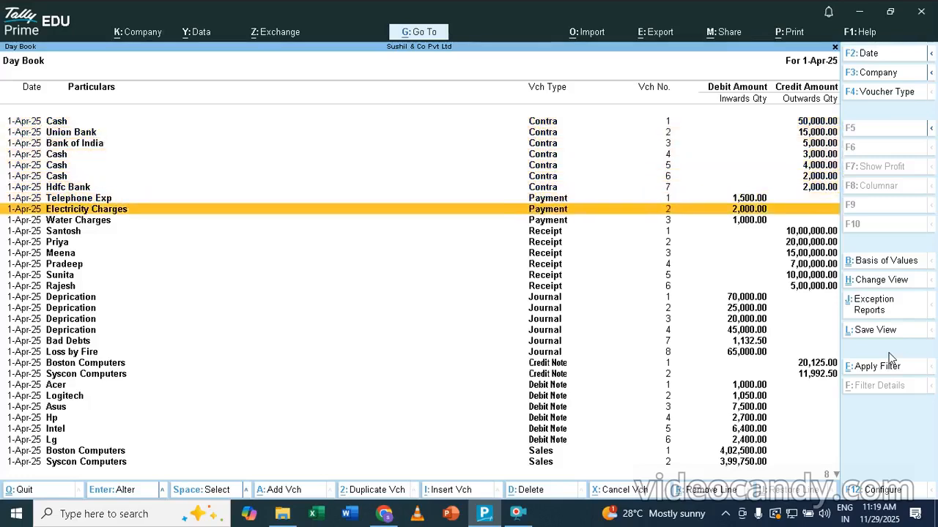
{"action": "key", "text": "Up"}
{"action": "key", "text": "Up"}
{"action": "key", "text": "Up"}
{"action": "key", "text": "Up"}
{"action": "key", "text": "Up"}
{"action": "key", "text": "Up"}
{"action": "key", "text": "Up"}
{"action": "key", "text": "Up"}
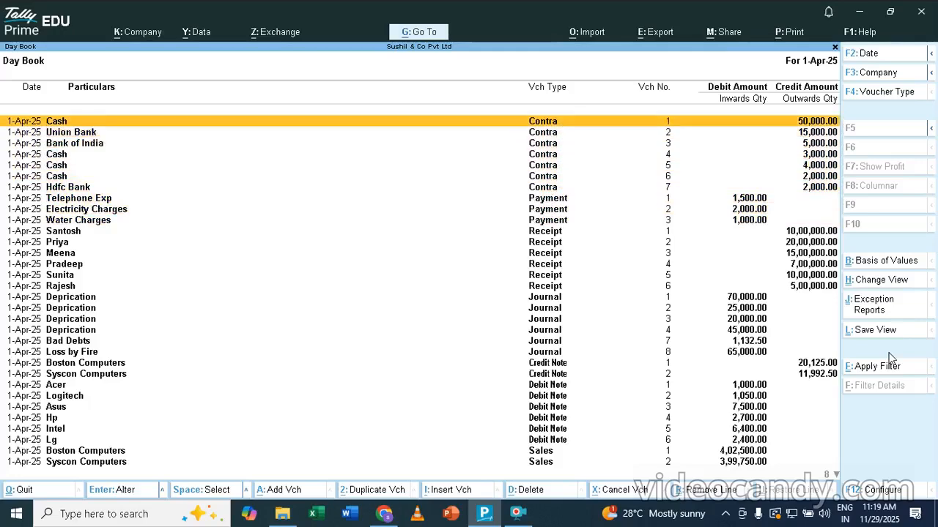
{"action": "key", "text": "Down"}
{"action": "key", "text": "Down"}
{"action": "key", "text": "Down"}
{"action": "key", "text": "Down"}
{"action": "key", "text": "Down"}
{"action": "key", "text": "Down"}
{"action": "key", "text": "Down"}
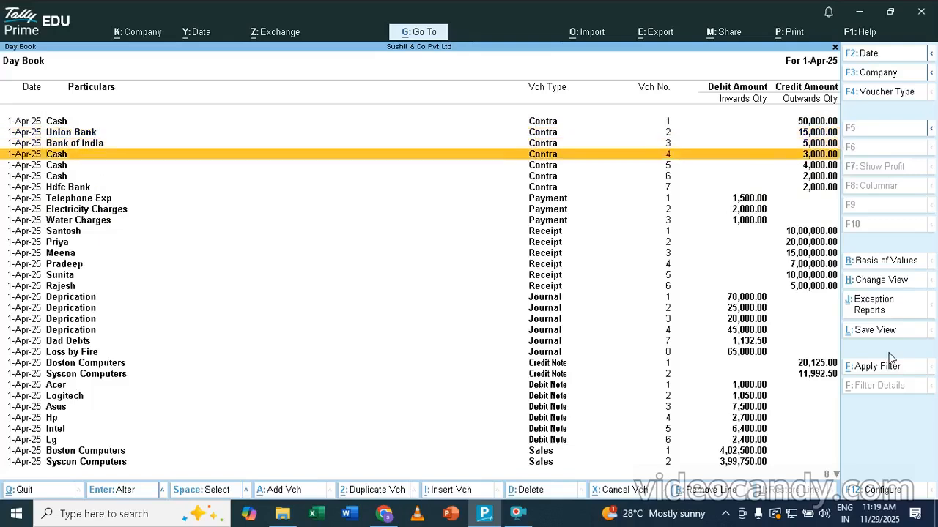
{"action": "key", "text": "Down"}
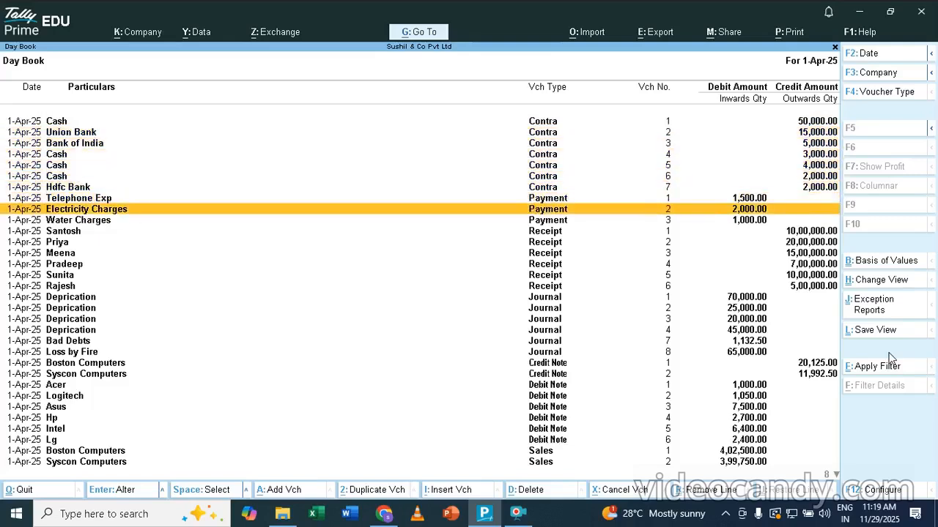
Select the Electricity Charges payment voucher in the Day Book and duplicate it
{"action": "key", "text": "Up"}
{"action": "key", "text": "Down"}
{"action": "key", "text": "Up"}
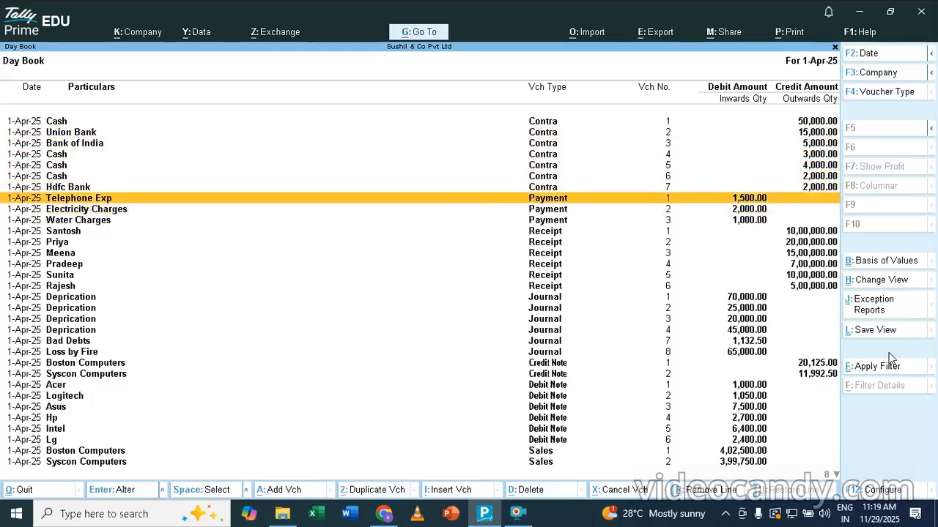
{"action": "key", "text": "Up"}
{"action": "key", "text": "Down"}
{"action": "key", "text": "Down"}
{"action": "key", "text": "Up"}
{"action": "key", "text": "Down"}
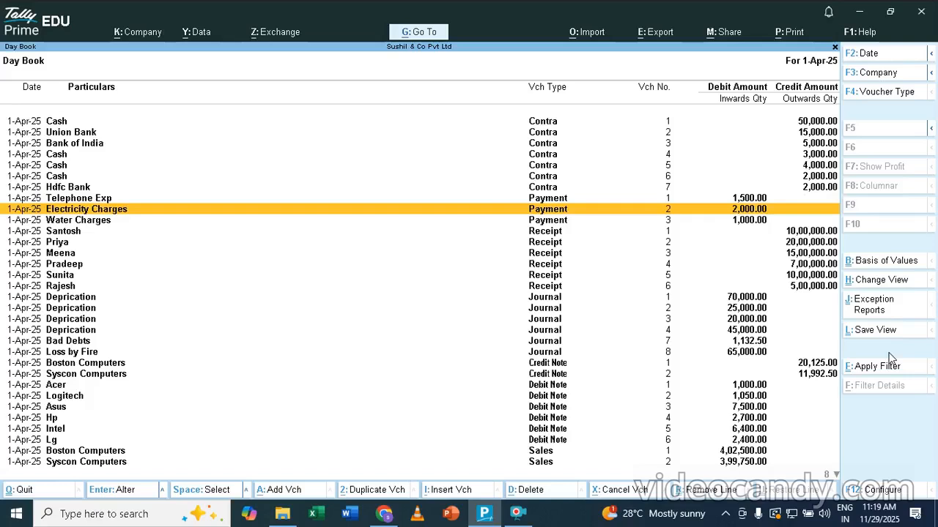
{"action": "key", "text": "space"}
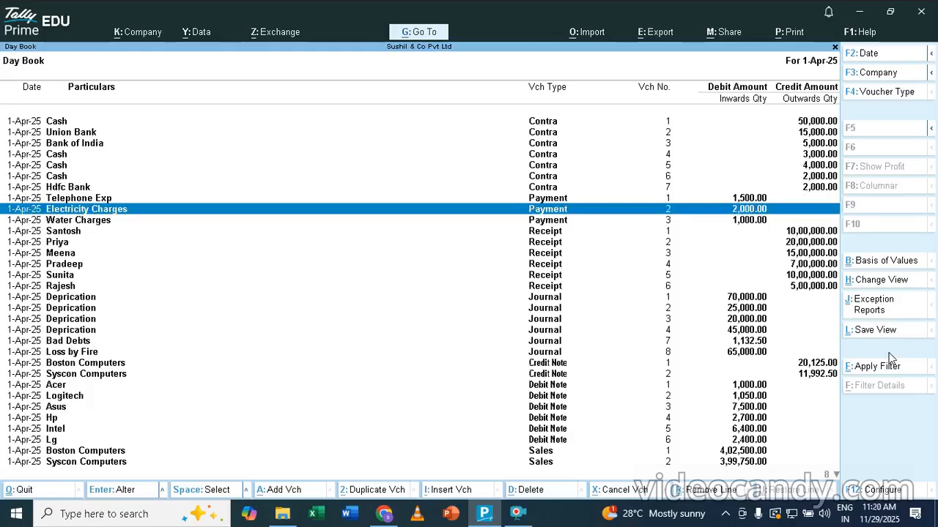
{"action": "key", "text": "alt"}
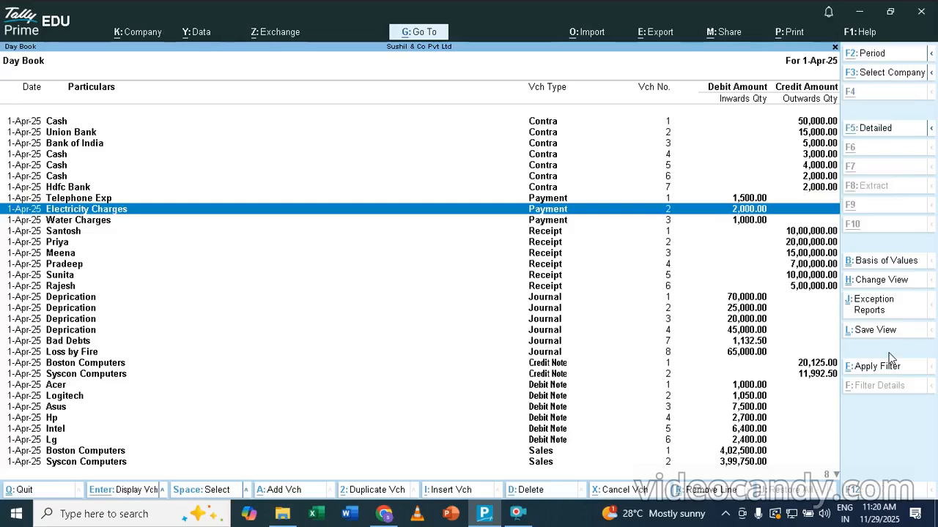
{"action": "key", "text": "alt+2"}
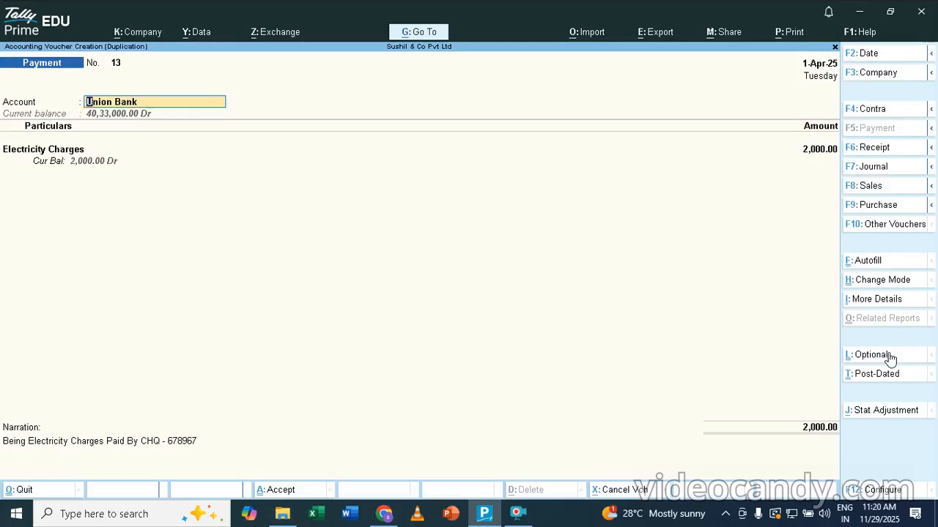
Keep Union Bank and Electricity Charges in the duplicated payment voucher and set the amount to 500
{"action": "key", "text": "Return"}
{"action": "key", "text": "Return"}
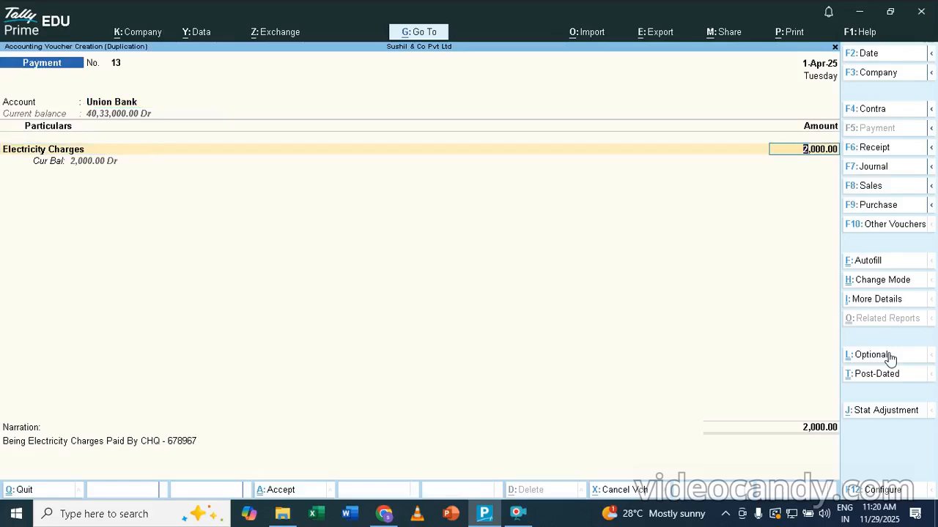
{"action": "type", "text": "500"}
{"action": "key", "text": "Return"}
{"action": "key", "text": "Return"}
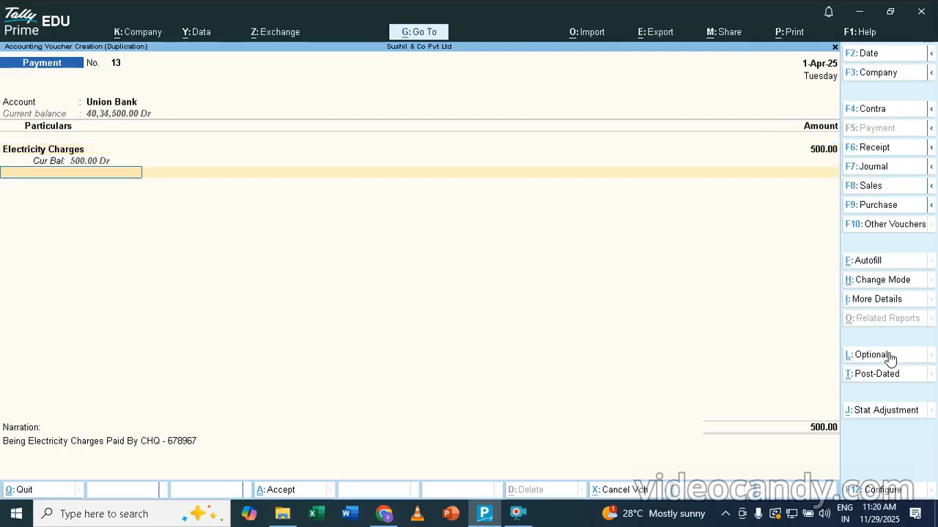
Accept the cheque bank allocation and the existing narration, and save the duplicated payment voucher
{"action": "key", "text": "Return"}
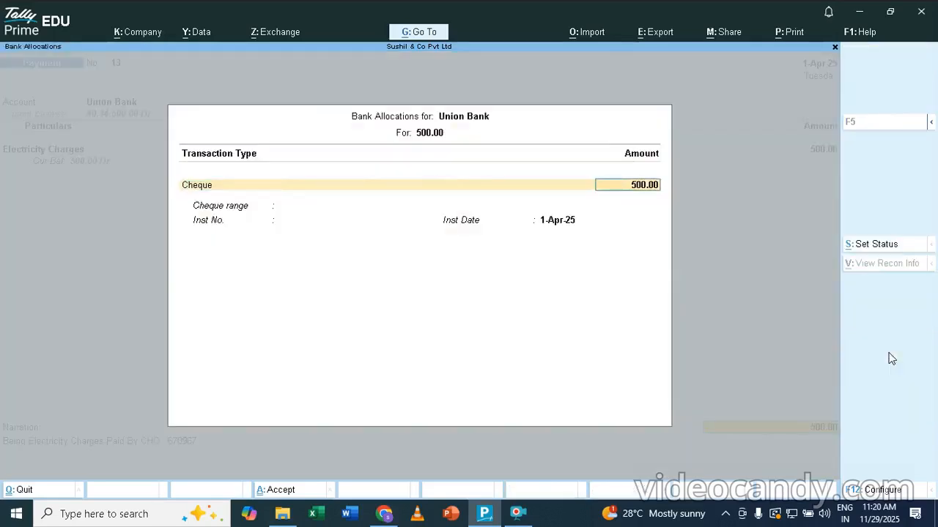
{"action": "key", "text": "Return"}
{"action": "key", "text": "Return"}
{"action": "key", "text": "Return"}
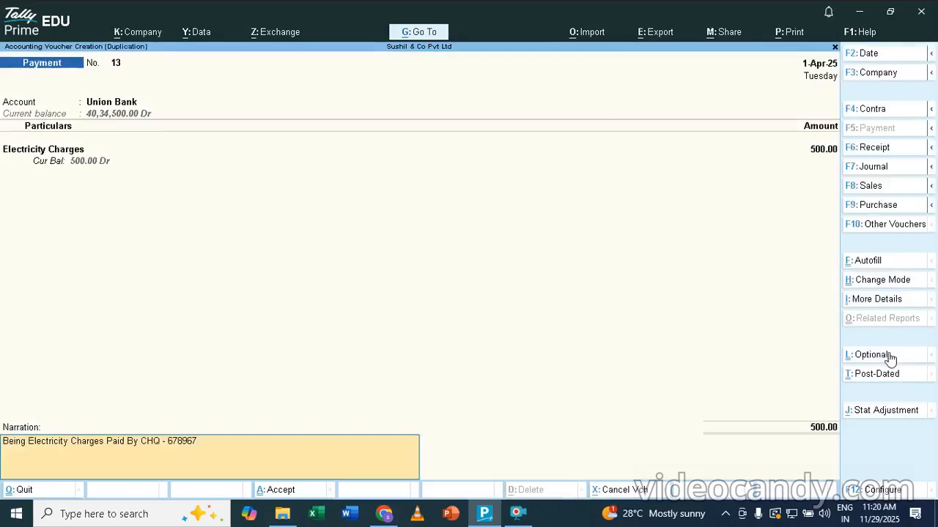
{"action": "key", "text": "Return"}
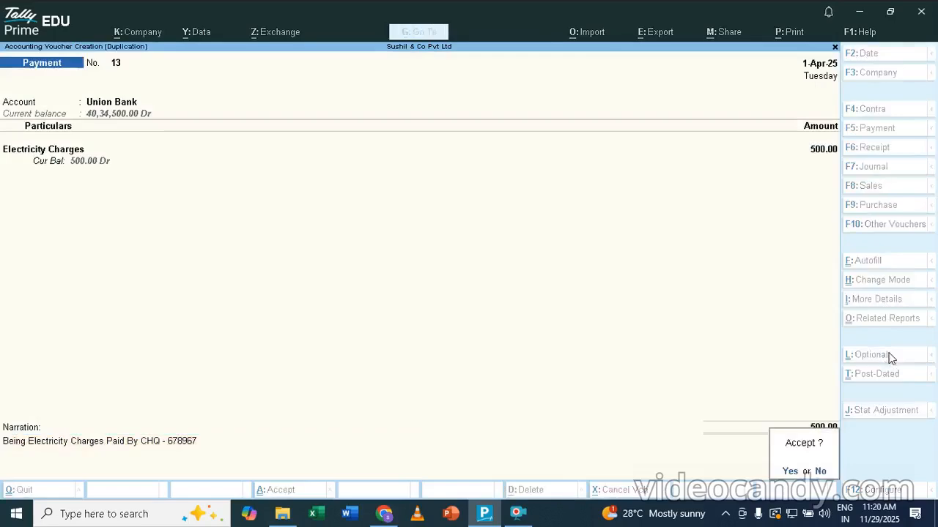
{"action": "key", "text": "Return"}
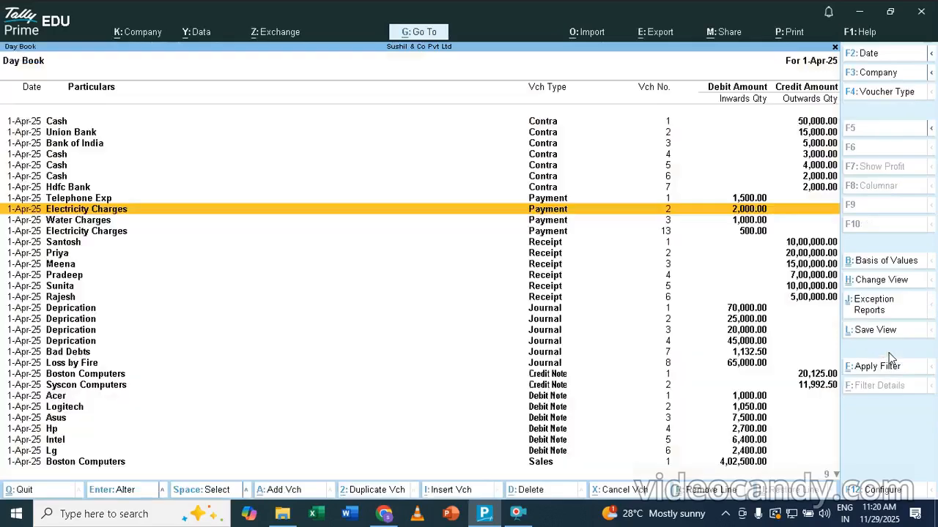
Examine where the duplicated Electricity Charges voucher sits among the payment entries in the Day Book
{"action": "key", "text": "Down"}
{"action": "key", "text": "Down"}
{"action": "key", "text": "Down"}
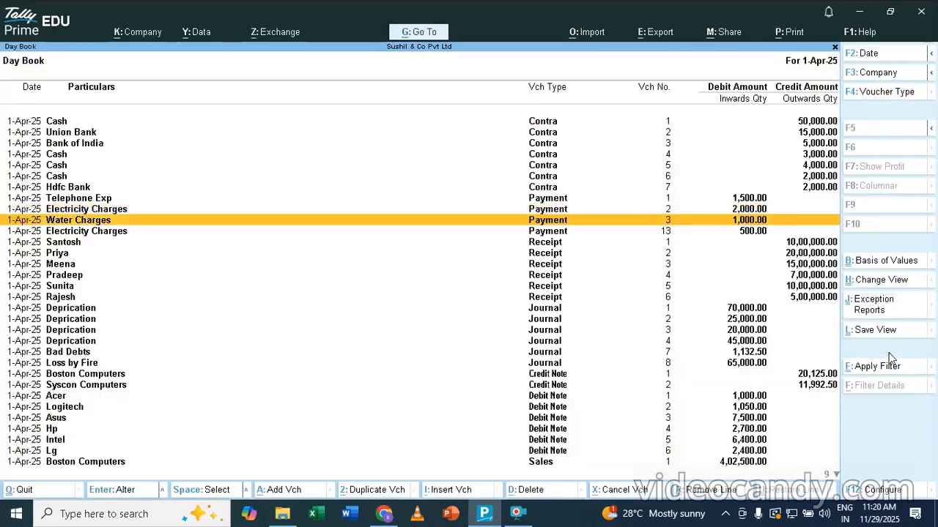
{"action": "key", "text": "Up"}
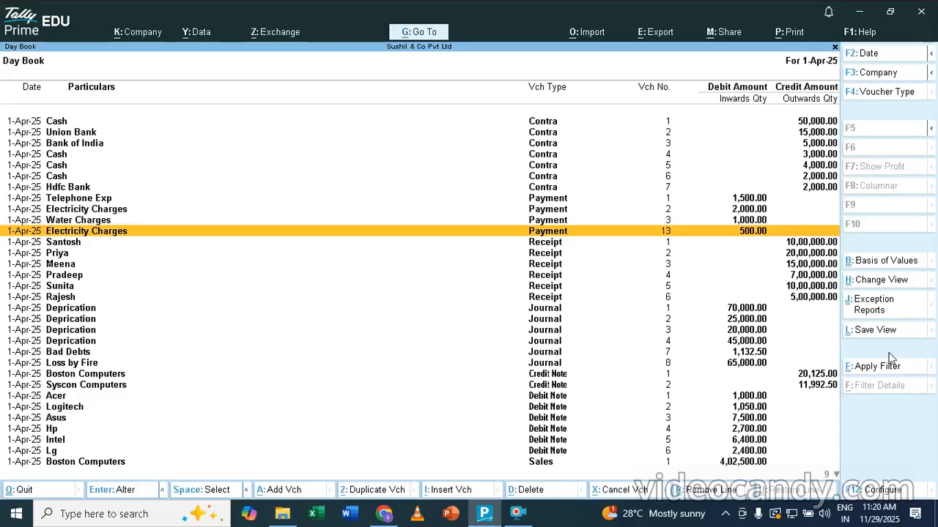
{"action": "key", "text": "Up"}
{"action": "key", "text": "Up"}
{"action": "key", "text": "Down"}
{"action": "key", "text": "Down"}
{"action": "key", "text": "Up"}
{"action": "key", "text": "Down"}
{"action": "key", "text": "Down"}
{"action": "key", "text": "Up"}
{"action": "key", "text": "Down"}
{"action": "key", "text": "Up"}
{"action": "key", "text": "Up"}
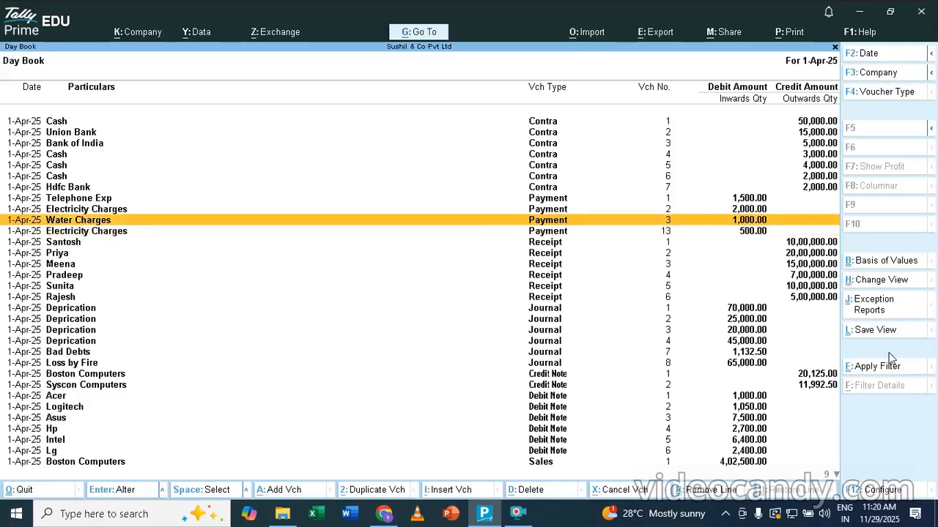
Add a payment voucher from the Water Charges entry, with Cash as the account and Electricity Charges as the particulars
{"action": "key", "text": "Down"}
{"action": "key", "text": "Up"}
{"action": "key", "text": "space"}
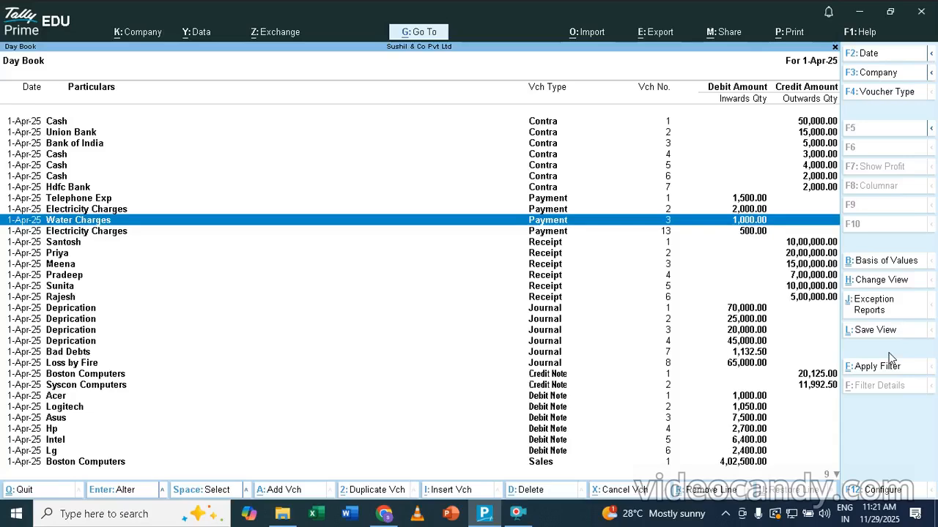
{"action": "key", "text": "alt+a"}
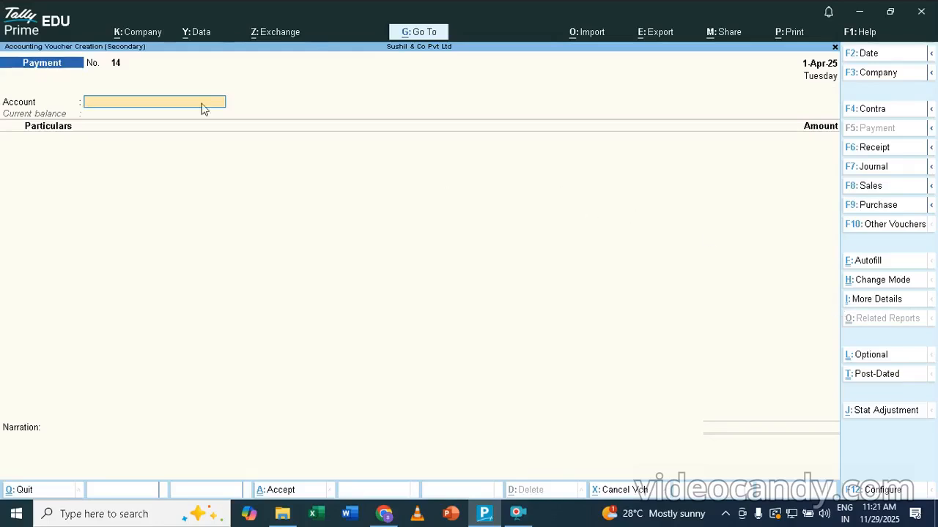
{"action": "type", "text": "C"}
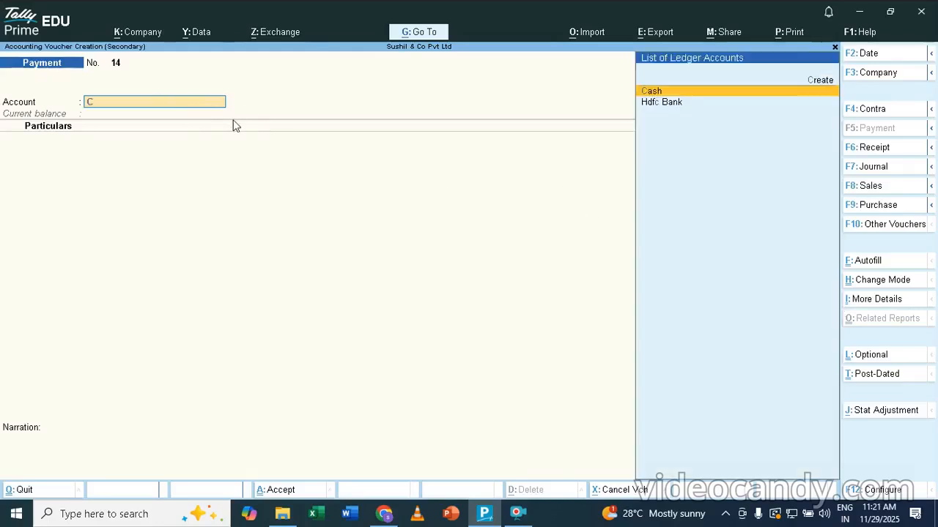
{"action": "key", "text": "Return"}
{"action": "type", "text": "E"}
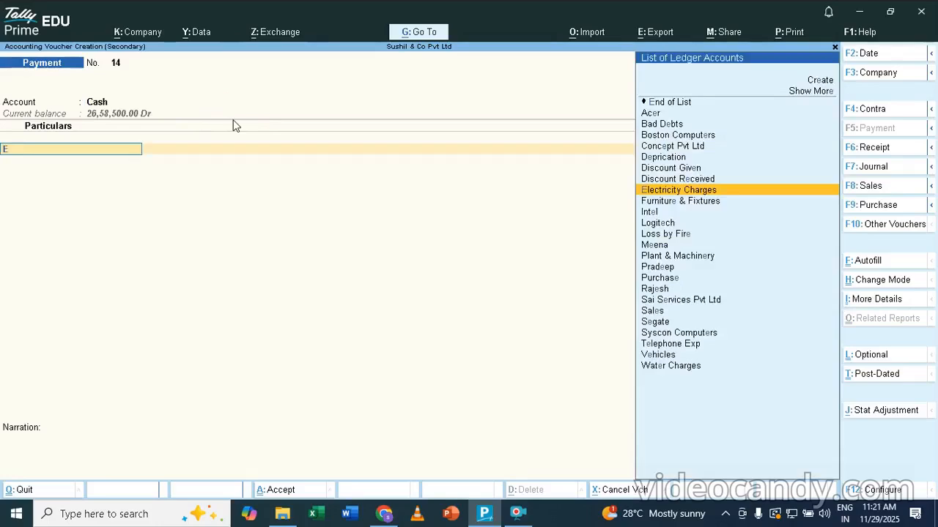
{"action": "key", "text": "Return"}
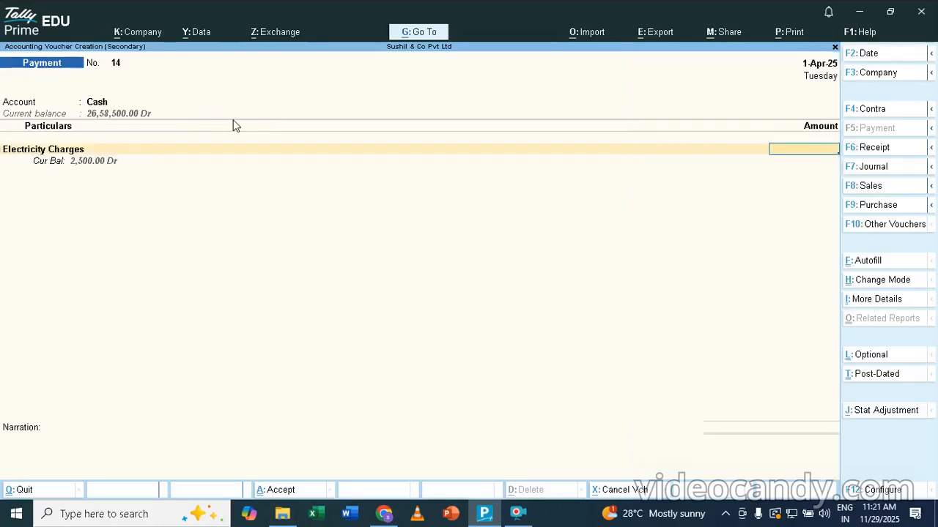
Set the Electricity Charges amount to 600 and save the payment voucher without a narration
{"action": "type", "text": "600"}
{"action": "key", "text": "Return"}
{"action": "key", "text": "Return"}
{"action": "key", "text": "Return"}
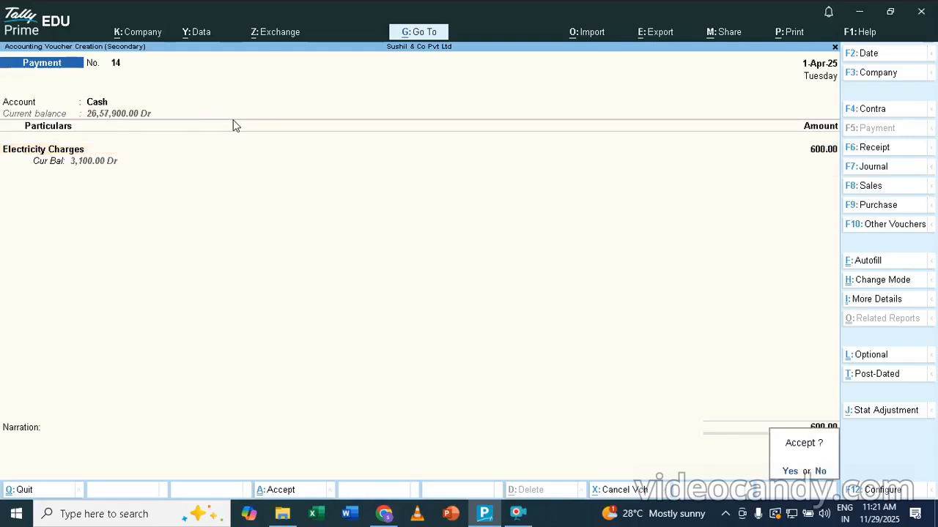
{"action": "key", "text": "Return"}
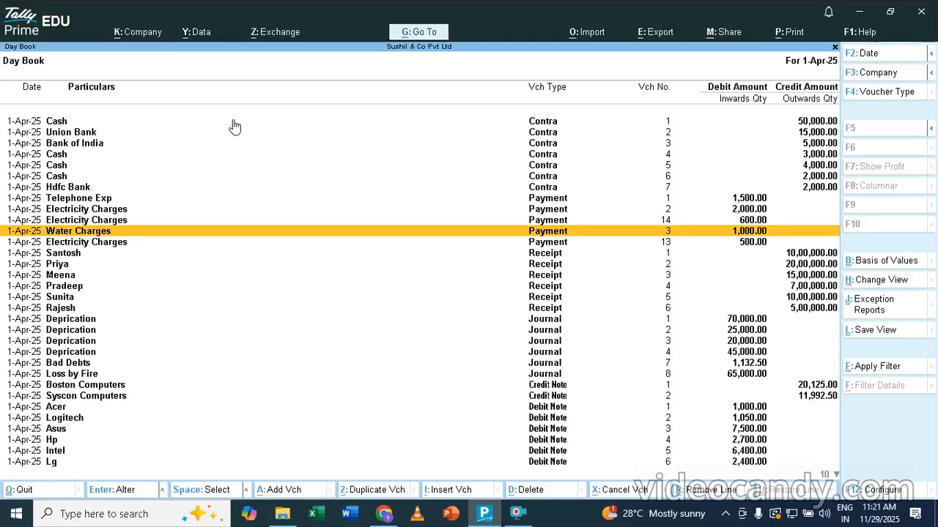
Compare the position of the added 600 Electricity Charges voucher with the neighbouring payment entries in the Day Book
{"action": "key", "text": "Up"}
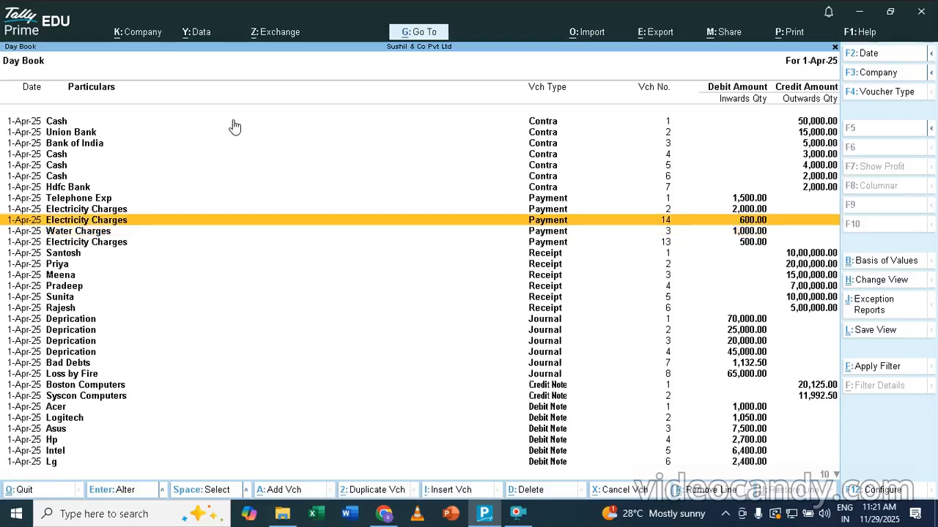
{"action": "key", "text": "Up"}
{"action": "key", "text": "Down"}
{"action": "key", "text": "Down"}
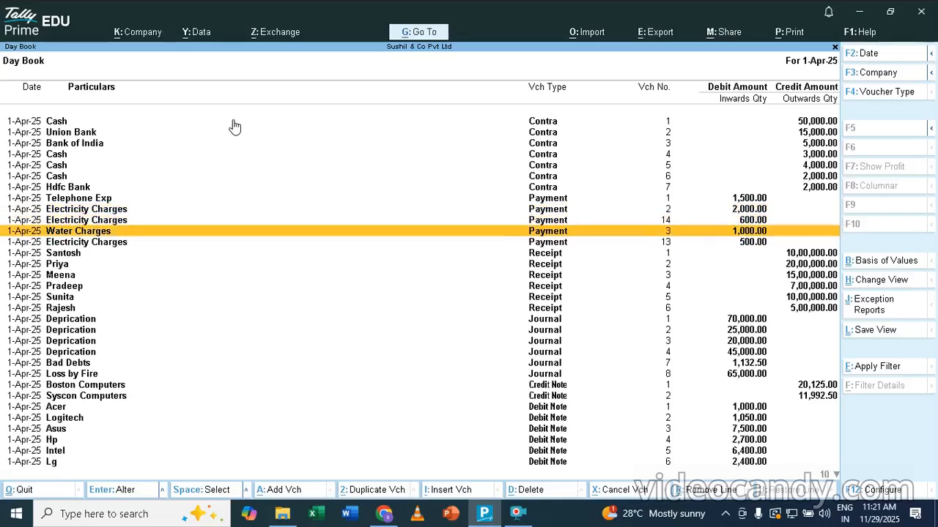
{"action": "key", "text": "Down"}
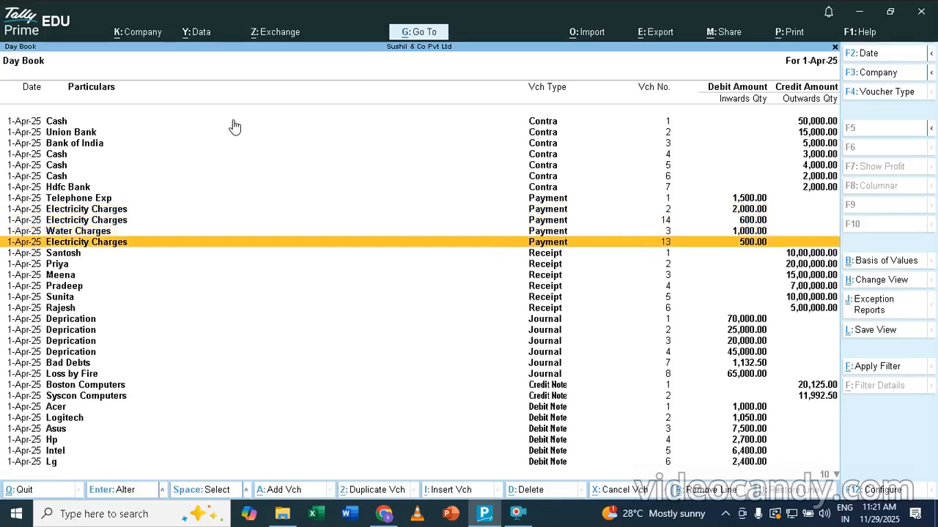
{"action": "key", "text": "Up"}
{"action": "key", "text": "Up"}
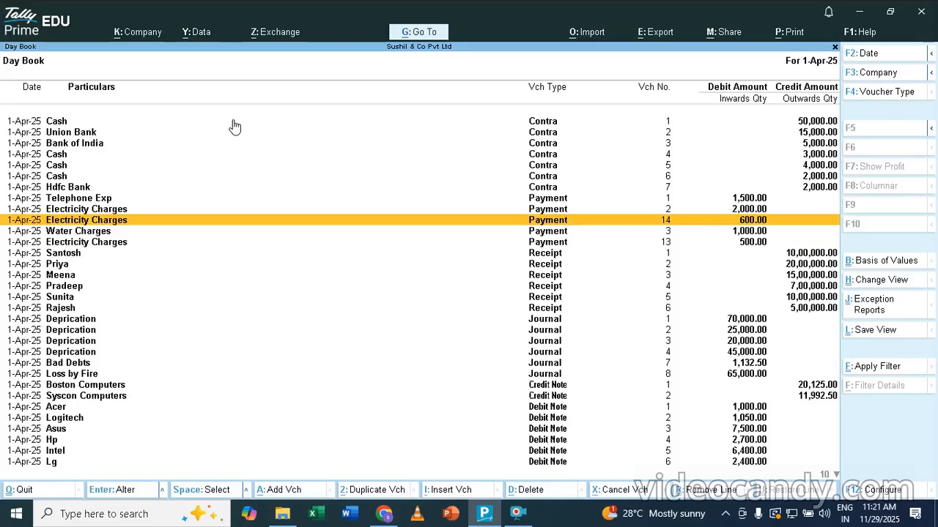
{"action": "key", "text": "Up"}
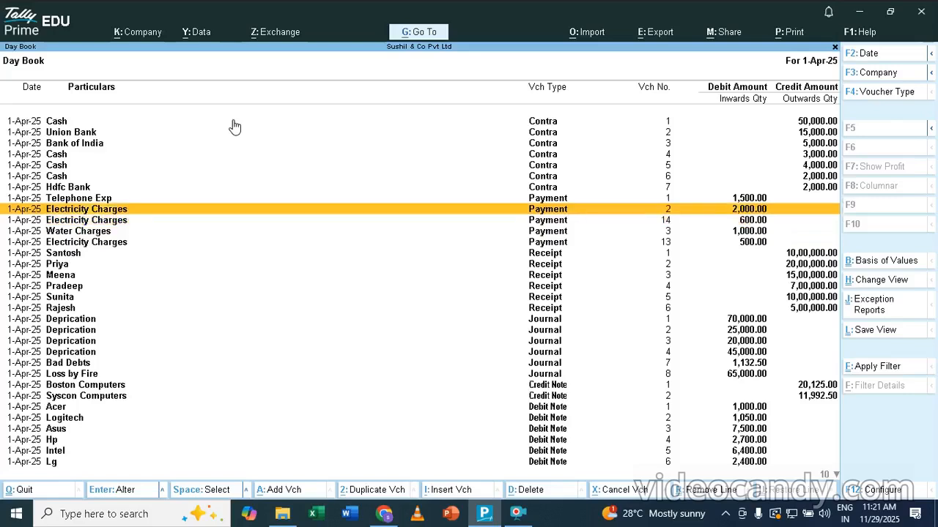
{"action": "key", "text": "Down"}
{"action": "key", "text": "Up"}
{"action": "key", "text": "Down"}
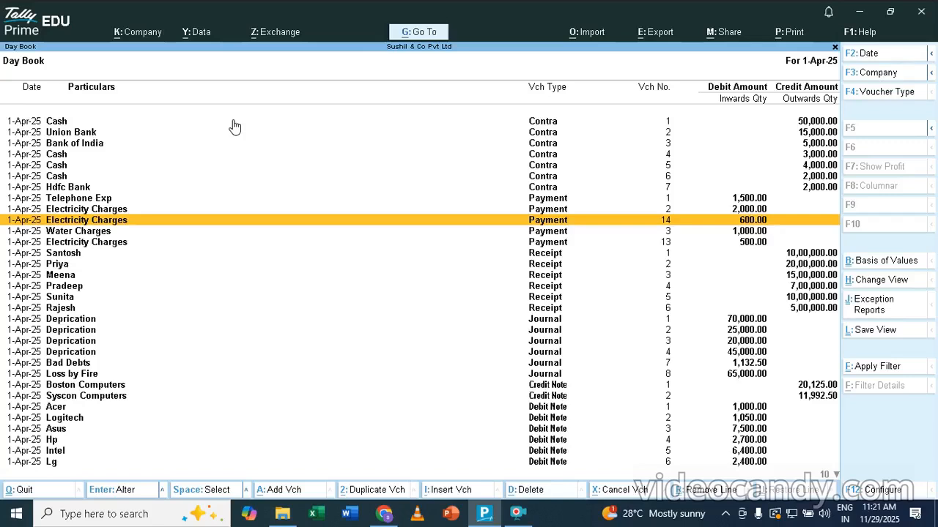
{"action": "key", "text": "Down"}
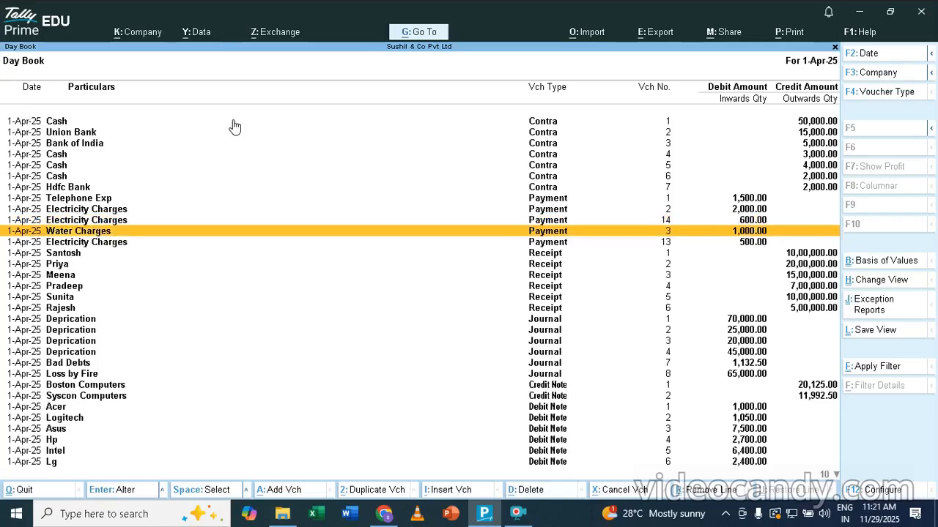
{"action": "key", "text": "Up"}
{"action": "key", "text": "Down"}
{"action": "key", "text": "Up"}
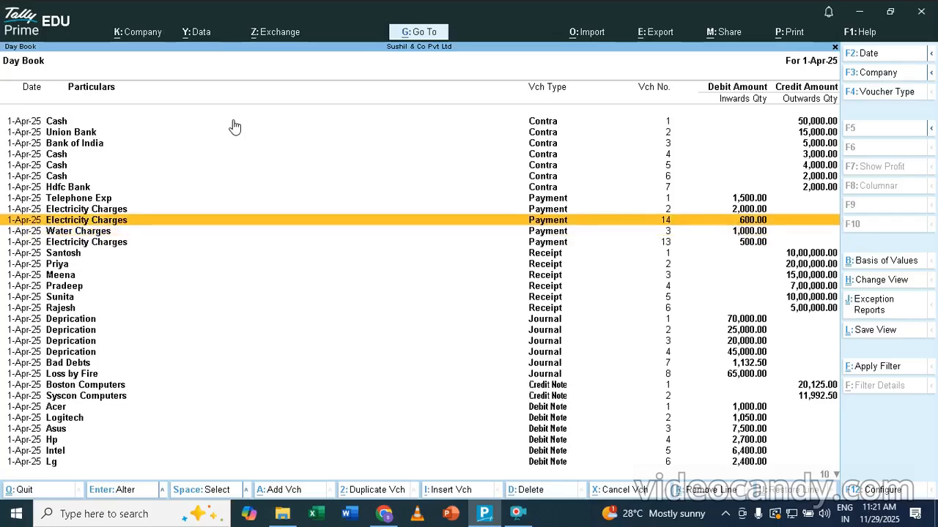
Add a payment voucher from the 600 Electricity Charges entry, with Cash as the account and Electricity Charges as the particulars
{"action": "key", "text": "space"}
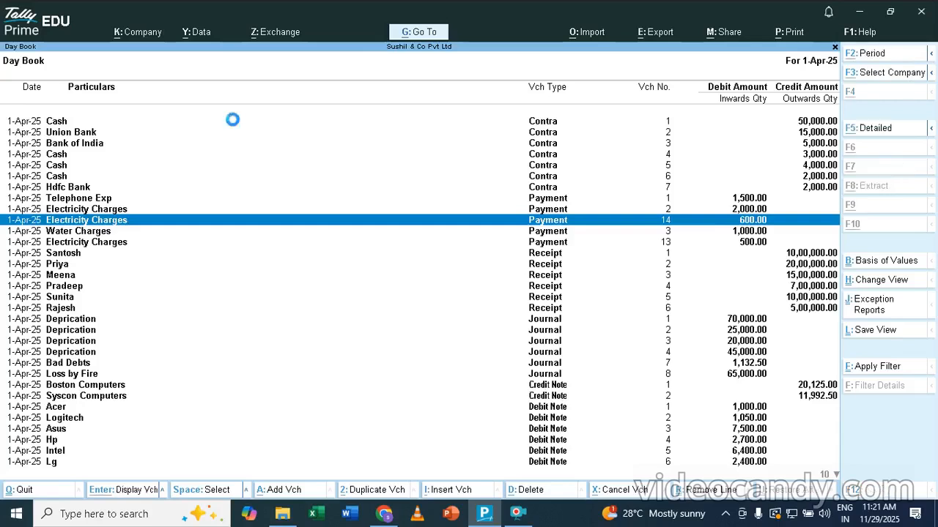
{"action": "key", "text": "alt+a"}
{"action": "type", "text": "C"}
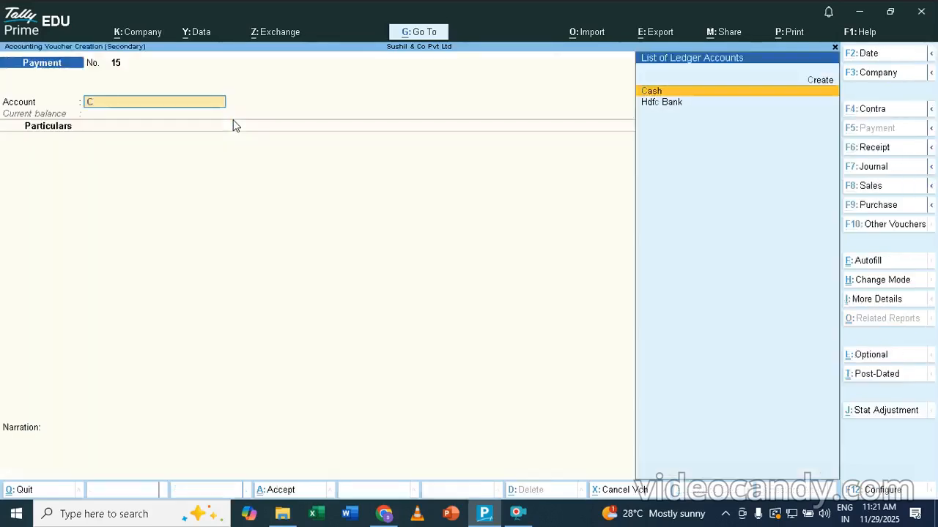
{"action": "key", "text": "Return"}
{"action": "type", "text": "E"}
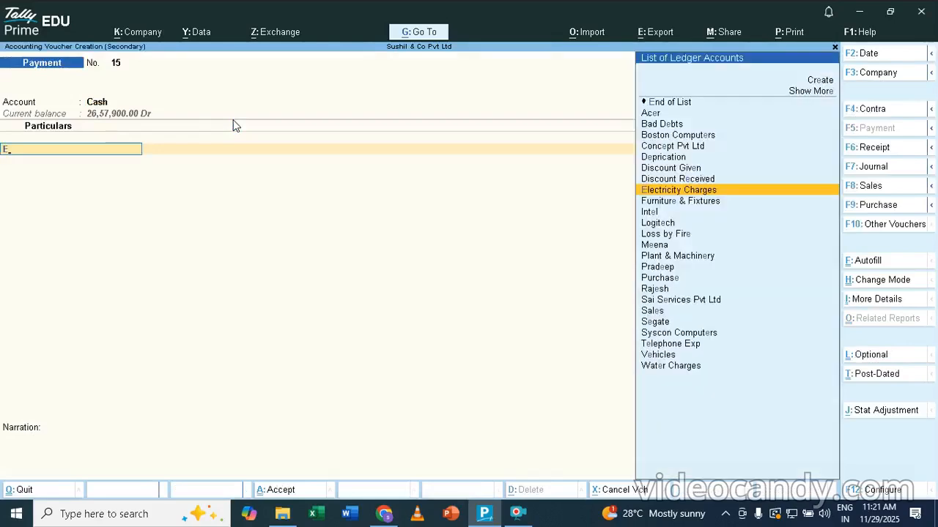
{"action": "key", "text": "Return"}
Set the Electricity Charges amount to 700 and save the payment voucher without a narration
{"action": "type", "text": "700"}
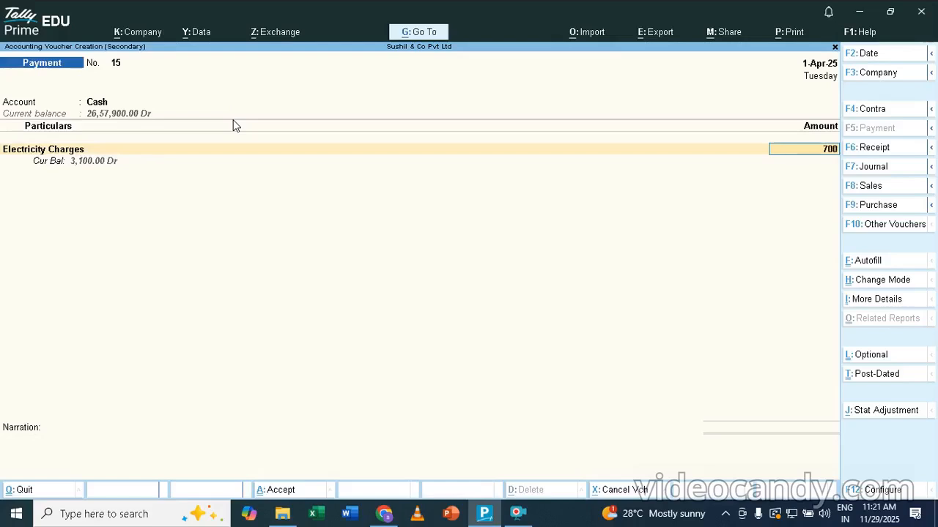
{"action": "key", "text": "Return"}
{"action": "key", "text": "Return"}
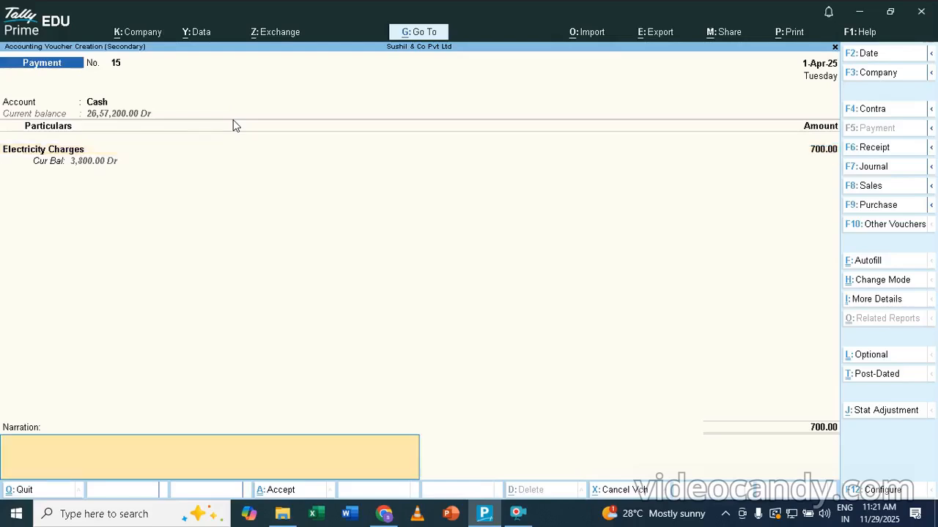
{"action": "key", "text": "Return"}
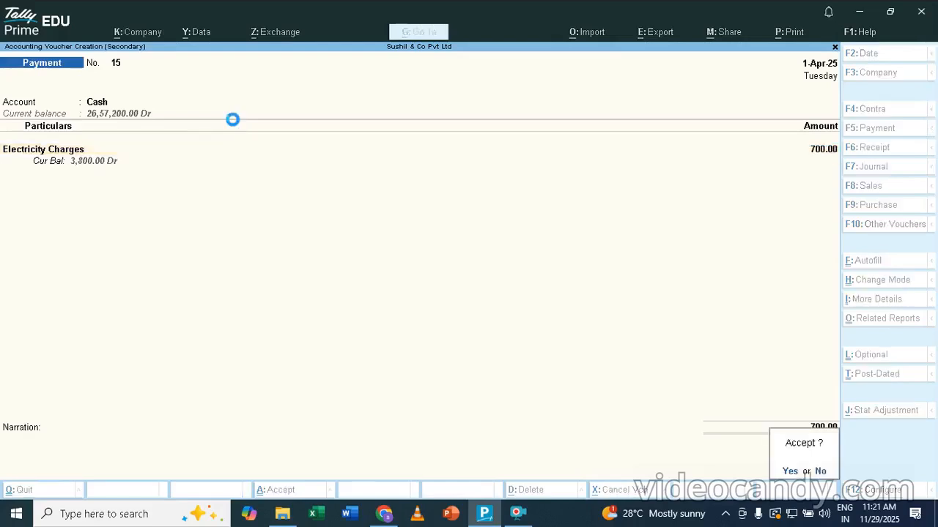
{"action": "key", "text": "Return"}
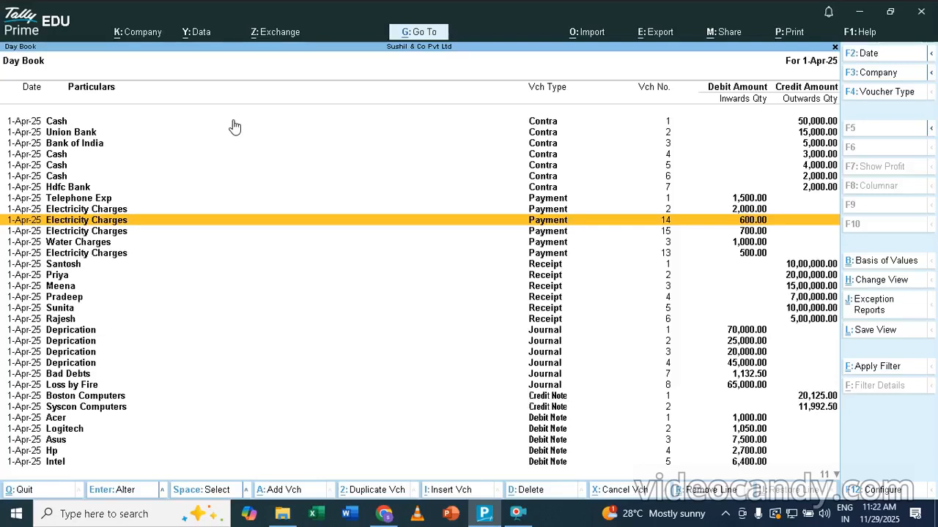
Compare the position of the added 700 Electricity Charges voucher with the surrounding payment entries in the Day Book
{"action": "key", "text": "Down"}
{"action": "key", "text": "Up"}
{"action": "key", "text": "Up"}
{"action": "key", "text": "Down"}
{"action": "key", "text": "Down"}
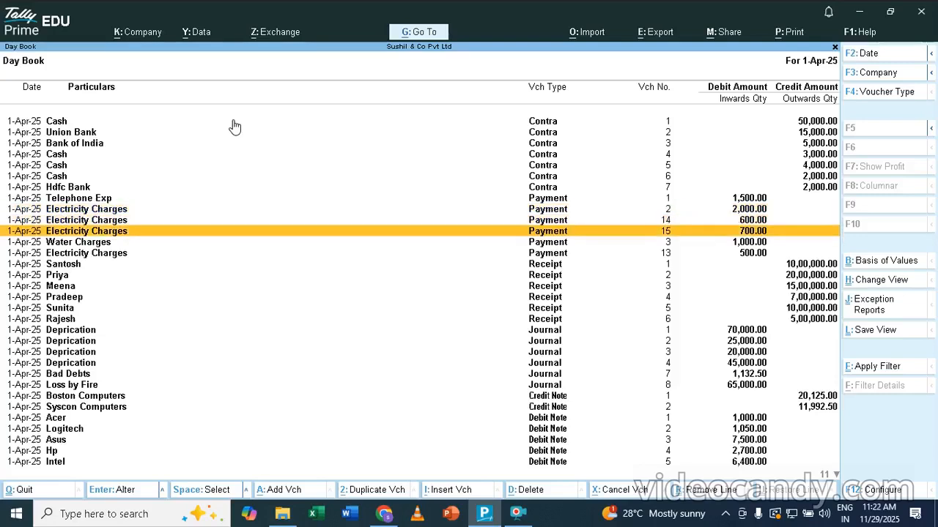
{"action": "key", "text": "Up"}
{"action": "key", "text": "Up"}
{"action": "key", "text": "Down"}
{"action": "key", "text": "Down"}
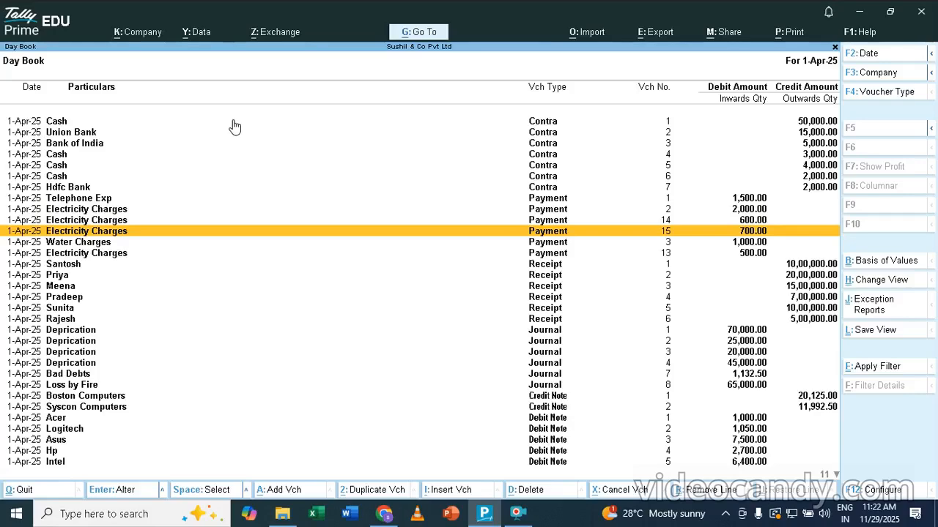
Close the Day Book and return to the Gateway of Tally
{"action": "key", "text": "Escape"}
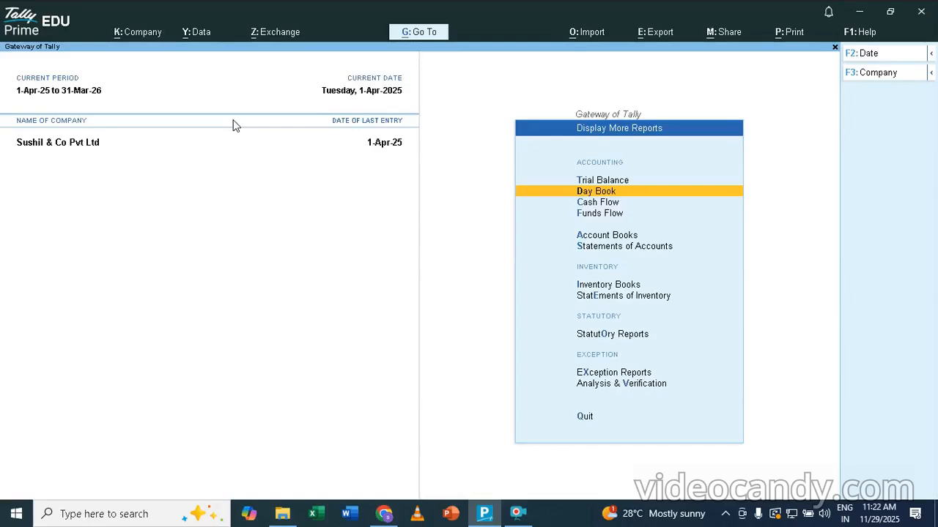
{"action": "key", "text": "Down"}
{"action": "key", "text": "Down"}
{"action": "key", "text": "Down"}
{"action": "key", "text": "Down"}
{"action": "key", "text": "Down"}
{"action": "key", "text": "Down"}
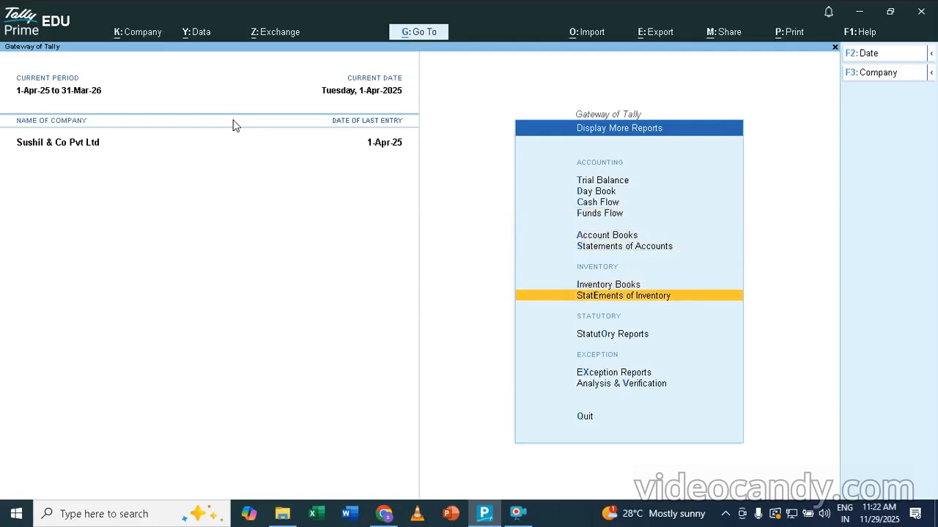
{"action": "key", "text": "Escape"}
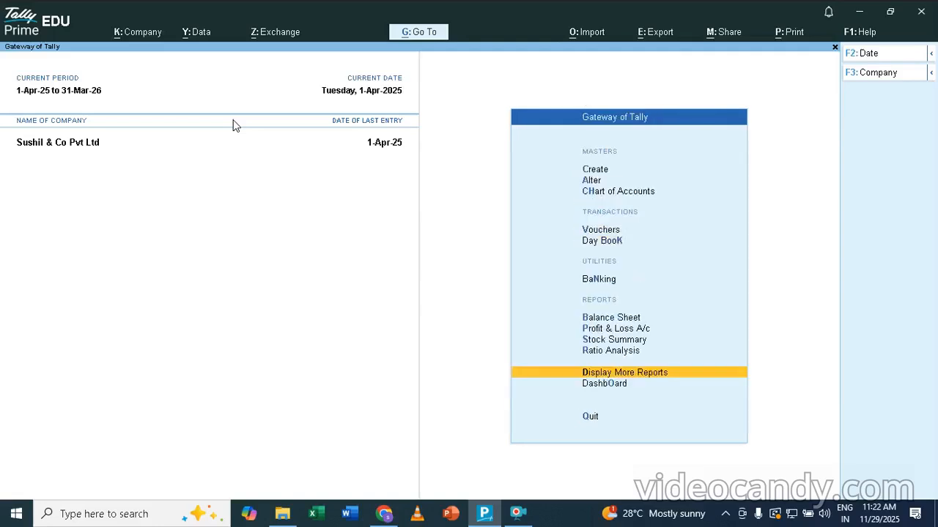
Open the Account Books from the additional reports
{"action": "key", "text": "Return"}
{"action": "key", "text": "Down"}
{"action": "key", "text": "Down"}
{"action": "key", "text": "Down"}
{"action": "key", "text": "Down"}
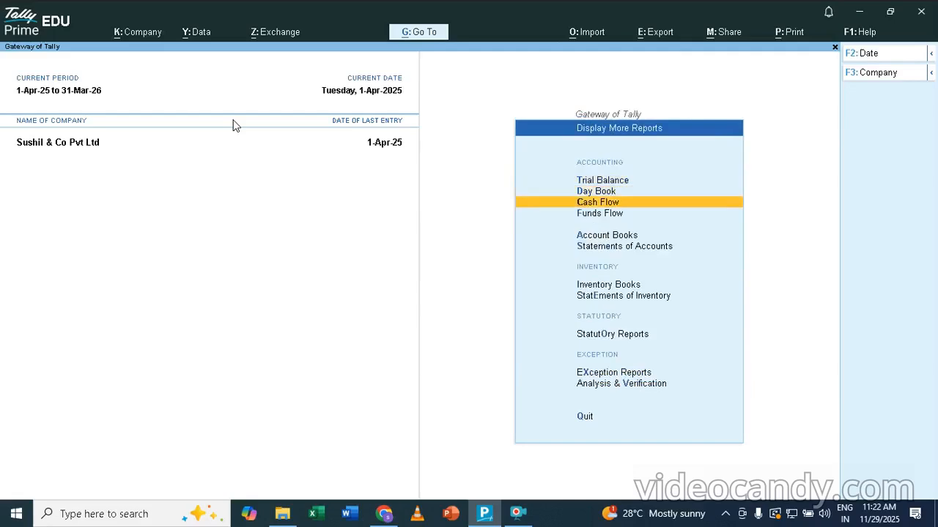
{"action": "key", "text": "Return"}
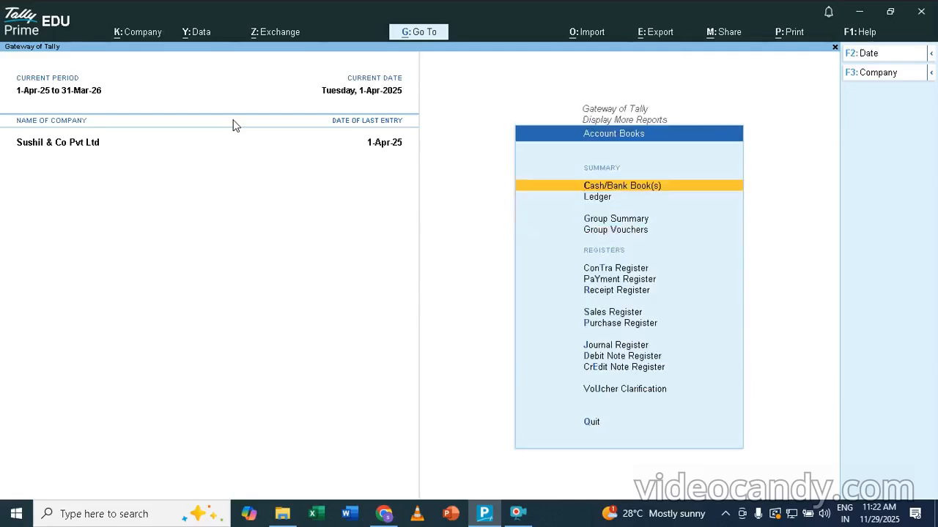
Open the Purchase Register's list of all purchase vouchers for 1-Apr-25 to 30-Apr-25
{"action": "key", "text": "Down"}
{"action": "key", "text": "Down"}
{"action": "key", "text": "Down"}
{"action": "key", "text": "Down"}
{"action": "key", "text": "Down"}
{"action": "key", "text": "Down"}
{"action": "key", "text": "Down"}
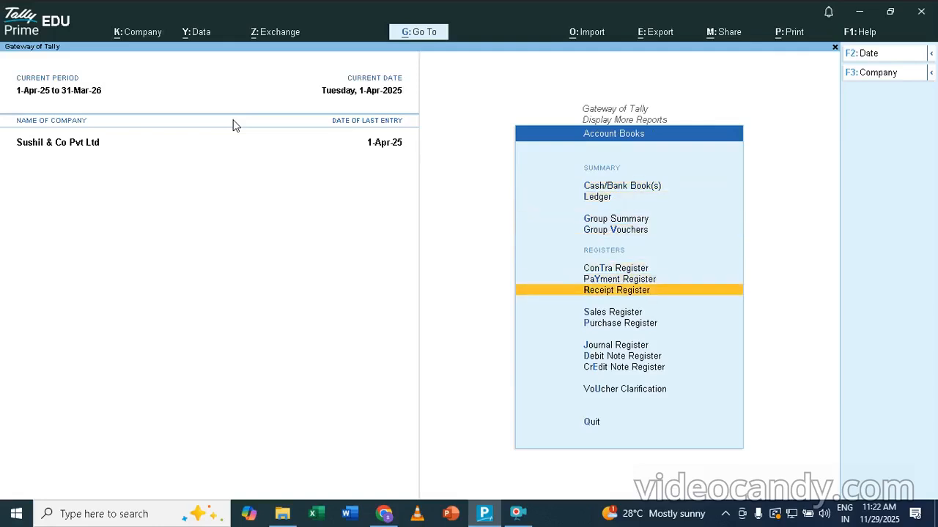
{"action": "key", "text": "Down"}
{"action": "key", "text": "Up"}
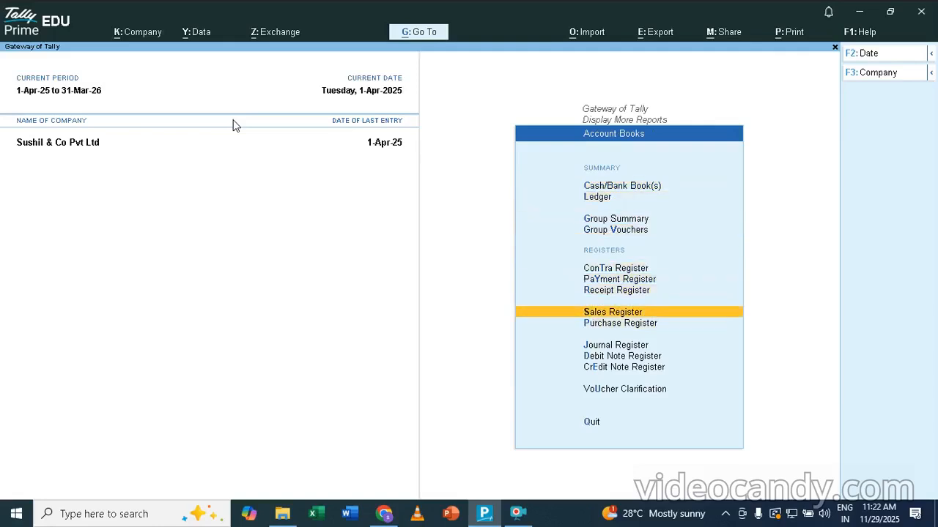
{"action": "key", "text": "Down"}
{"action": "key", "text": "Return"}
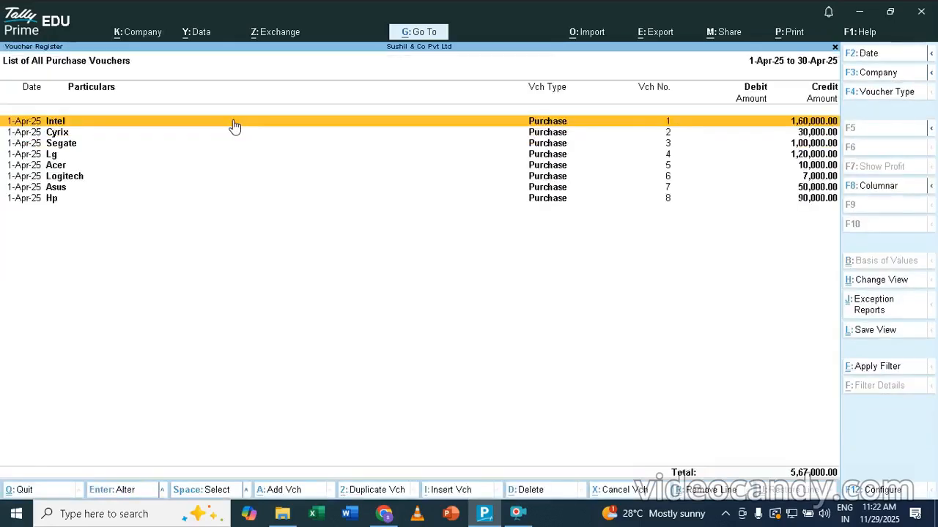
Look through the purchase vouchers in the register, from the Intel entry down to the Acer entry
{"action": "key", "text": "Down"}
{"action": "key", "text": "Down"}
{"action": "key", "text": "Down"}
{"action": "key", "text": "Down"}
{"action": "key", "text": "Up"}
{"action": "key", "text": "Up"}
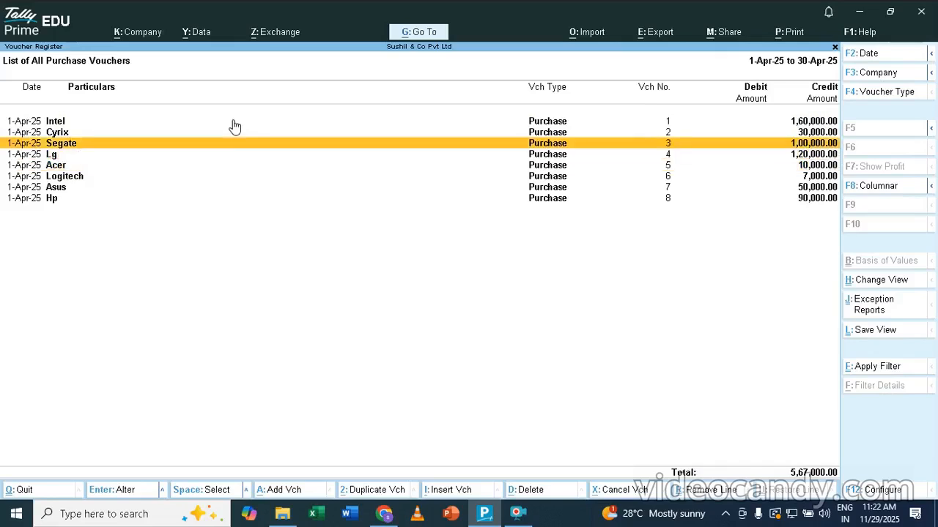
{"action": "key", "text": "Up"}
{"action": "key", "text": "Up"}
{"action": "key", "text": "Down"}
{"action": "key", "text": "Down"}
{"action": "key", "text": "Down"}
{"action": "key", "text": "Down"}
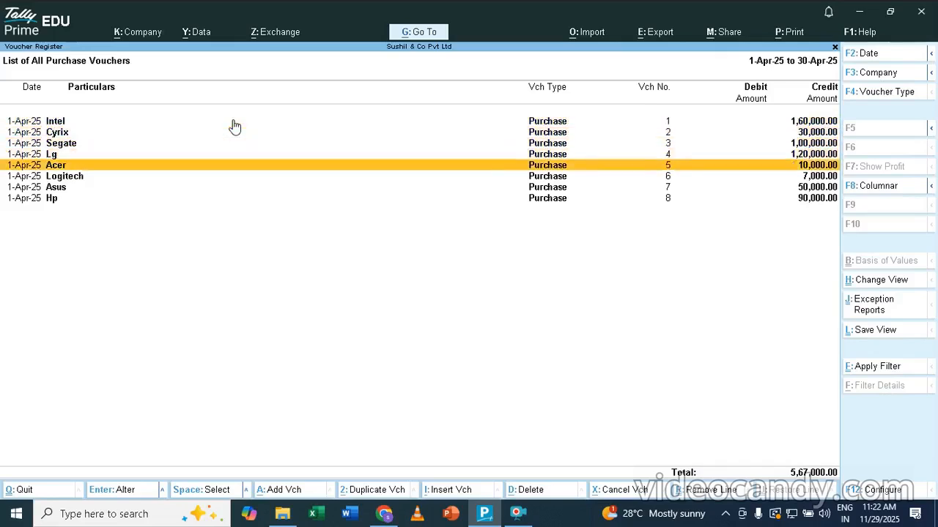
{"action": "key", "text": "Up"}
{"action": "key", "text": "Up"}
{"action": "key", "text": "Up"}
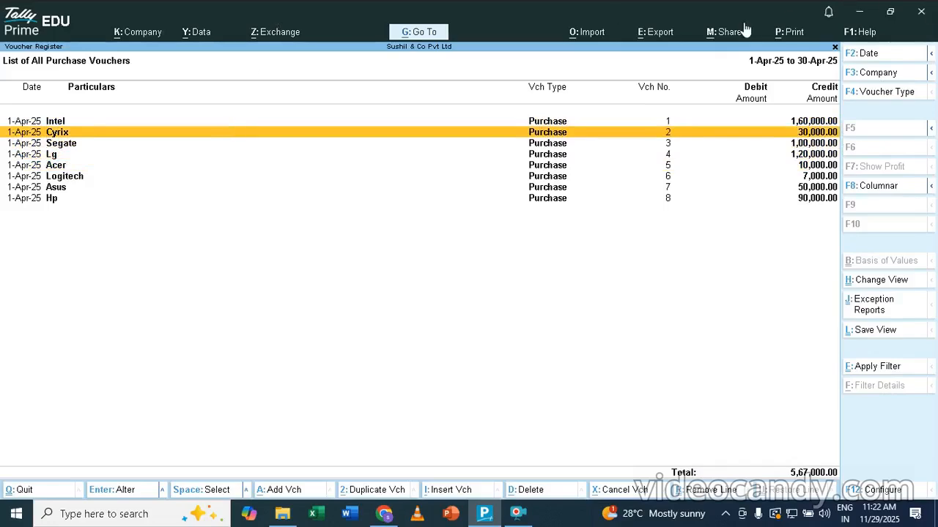
Start exporting the current purchase voucher list and open its export configuration
{"action": "left_click", "coordinate": [647, 40]}
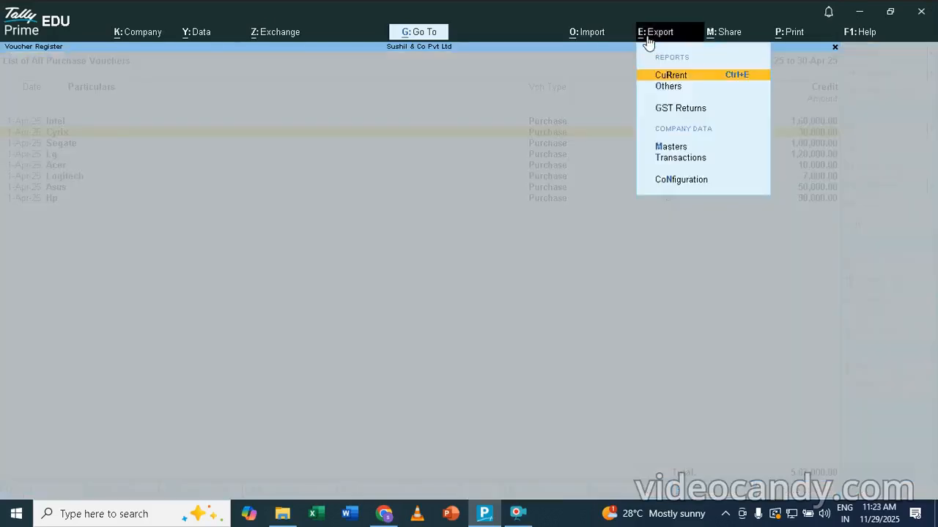
{"action": "key", "text": "Return"}
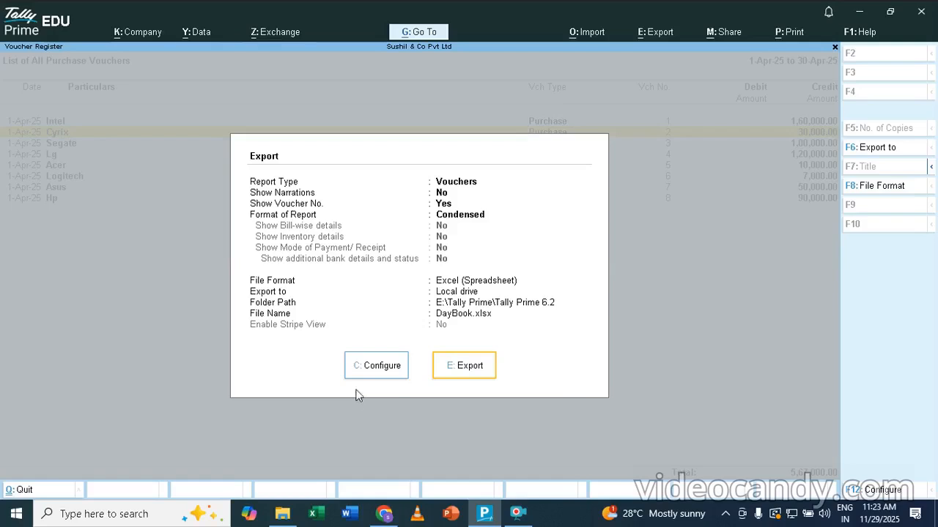
{"action": "left_click", "coordinate": [375, 367]}
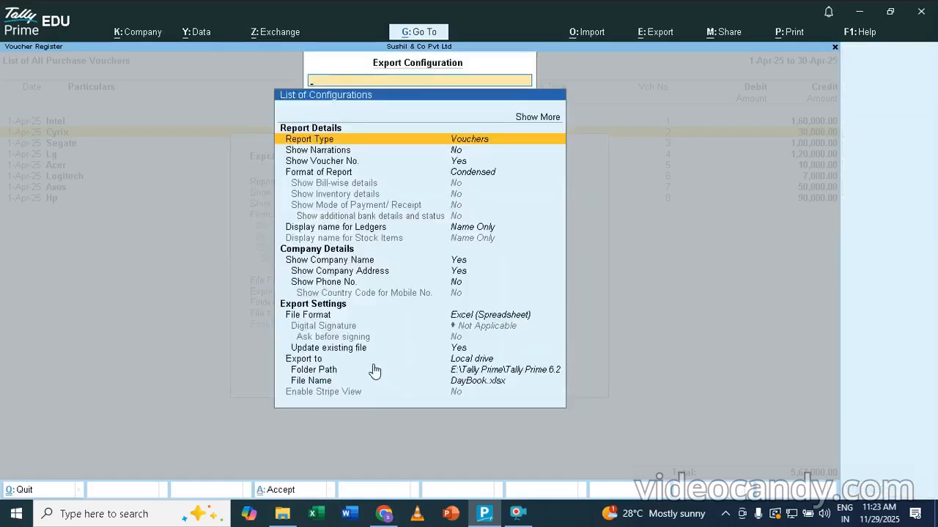
Choose Excel (Spreadsheet) as the export file format and set Export for Pivot table to Yes
{"action": "key", "text": "Down"}
{"action": "key", "text": "Down"}
{"action": "key", "text": "Down"}
{"action": "key", "text": "Down"}
{"action": "key", "text": "Down"}
{"action": "key", "text": "Down"}
{"action": "key", "text": "Down"}
{"action": "key", "text": "Down"}
{"action": "key", "text": "Down"}
{"action": "key", "text": "Down"}
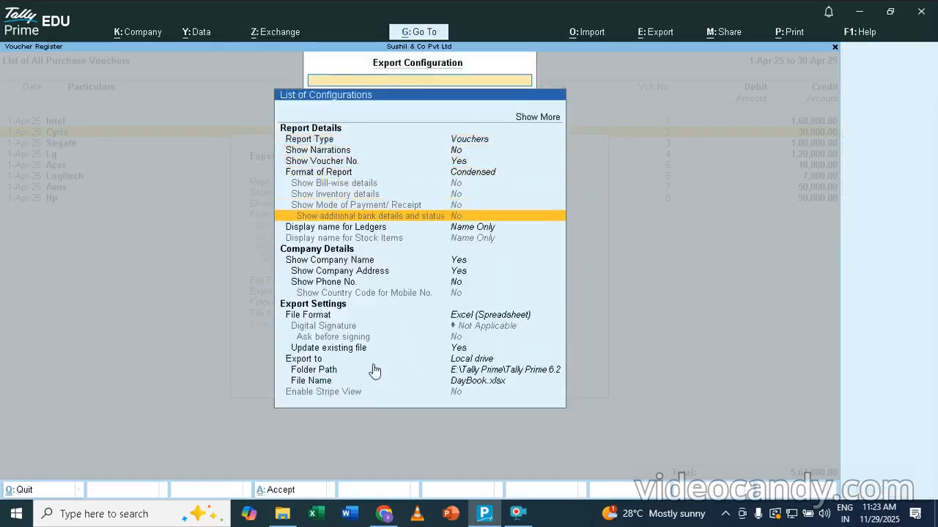
{"action": "key", "text": "Down"}
{"action": "key", "text": "Down"}
{"action": "key", "text": "Down"}
{"action": "key", "text": "Down"}
{"action": "key", "text": "Down"}
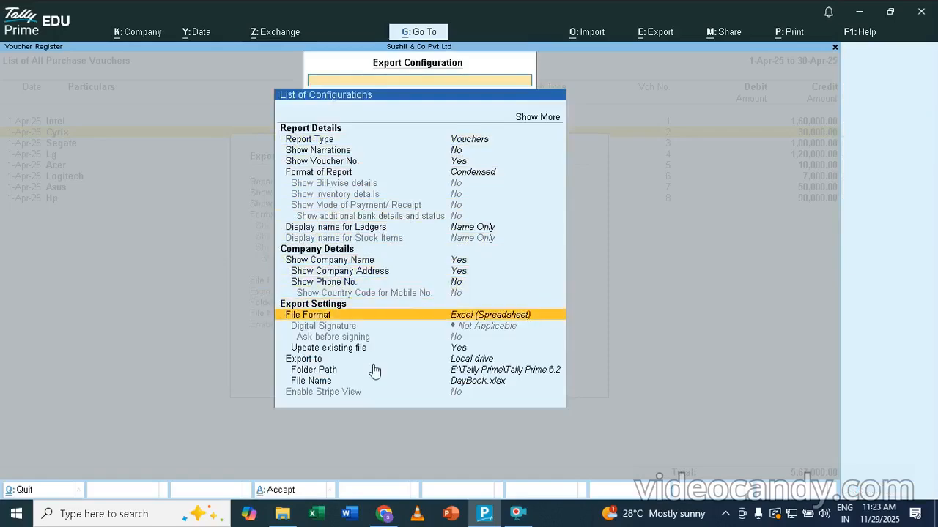
{"action": "key", "text": "Return"}
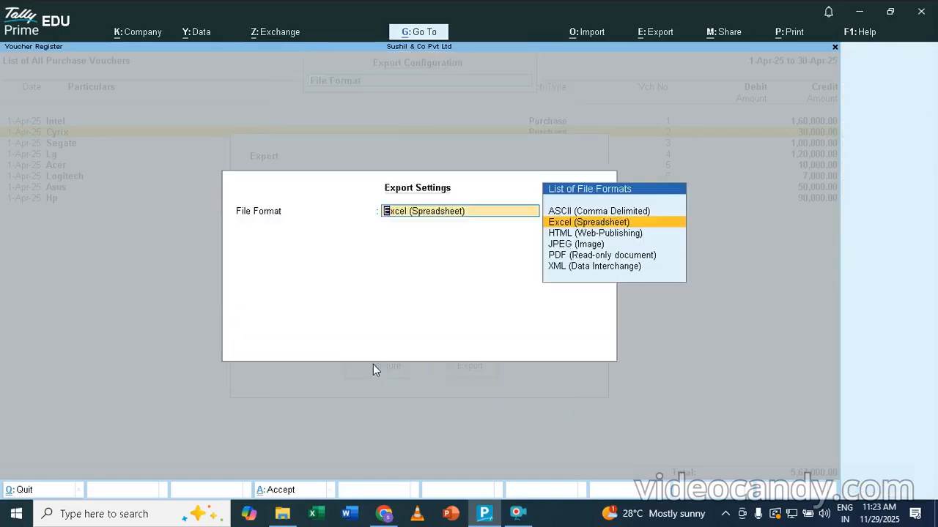
{"action": "key", "text": "Return"}
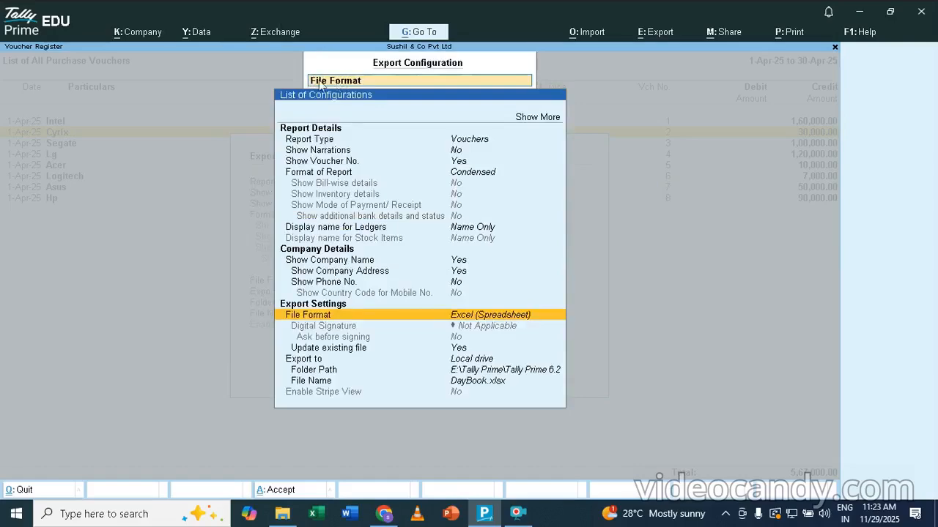
{"action": "type", "text": "Piv"}
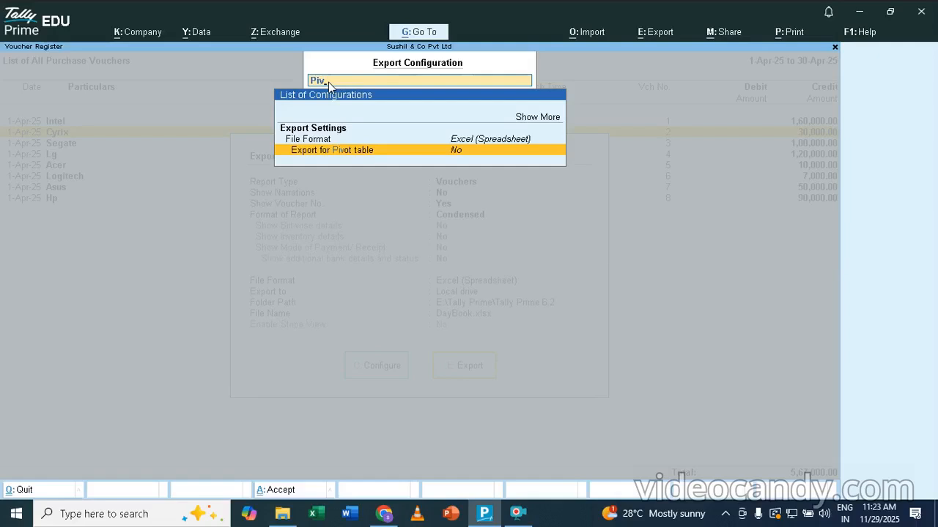
{"action": "key", "text": "Return"}
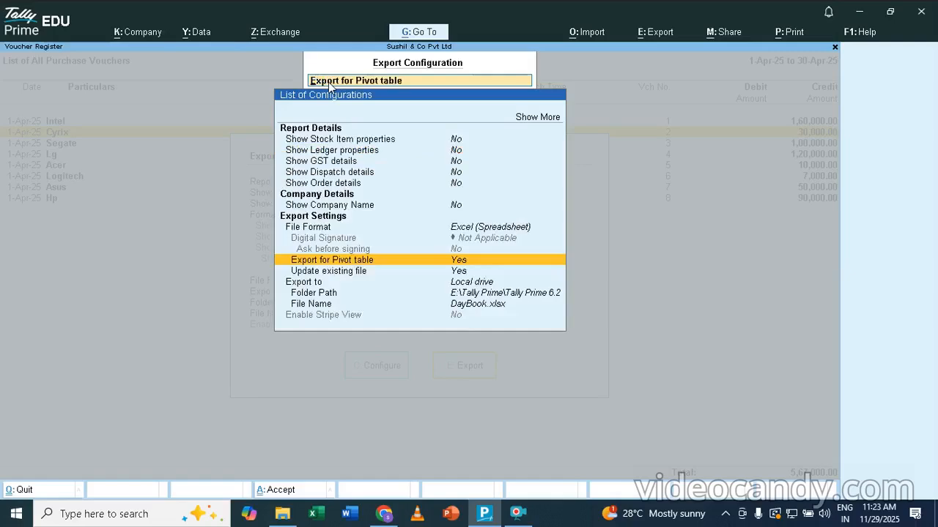
Set the export folder path to E:\sushiltally
{"action": "key", "text": "Down"}
{"action": "key", "text": "Down"}
{"action": "key", "text": "Down"}
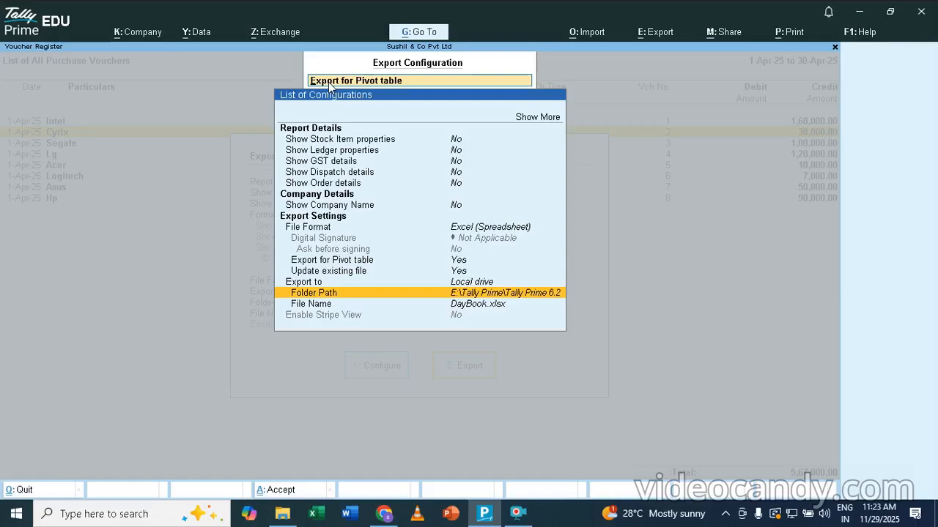
{"action": "key", "text": "Return"}
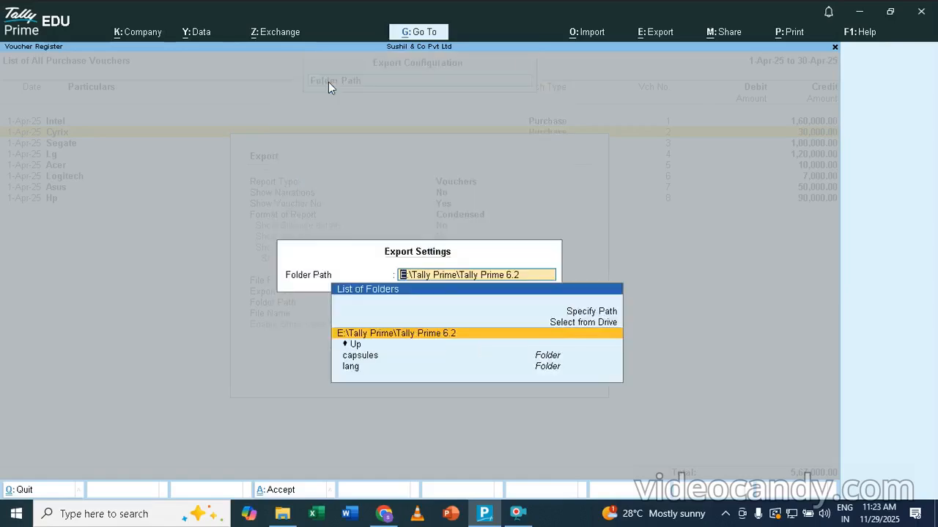
{"action": "key", "text": "Up"}
{"action": "key", "text": "Return"}
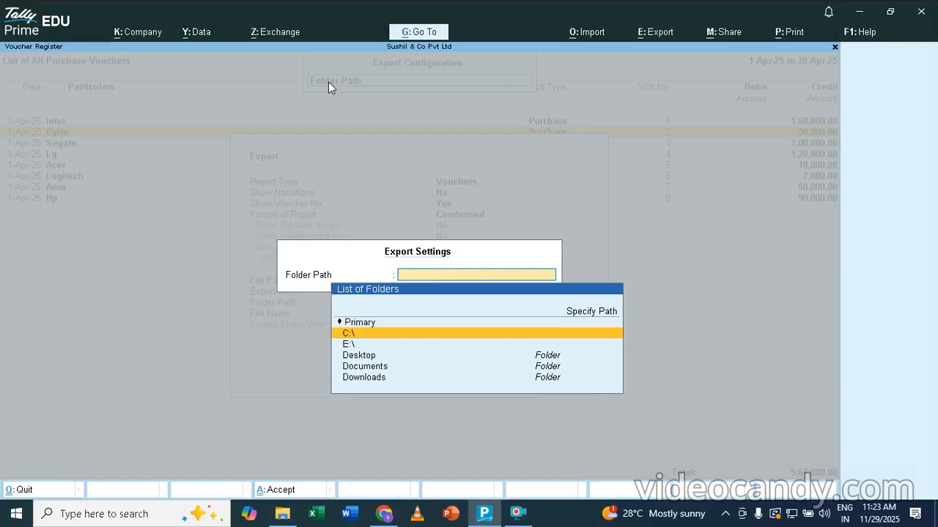
{"action": "key", "text": "Down"}
{"action": "key", "text": "Return"}
{"action": "key", "text": "Down"}
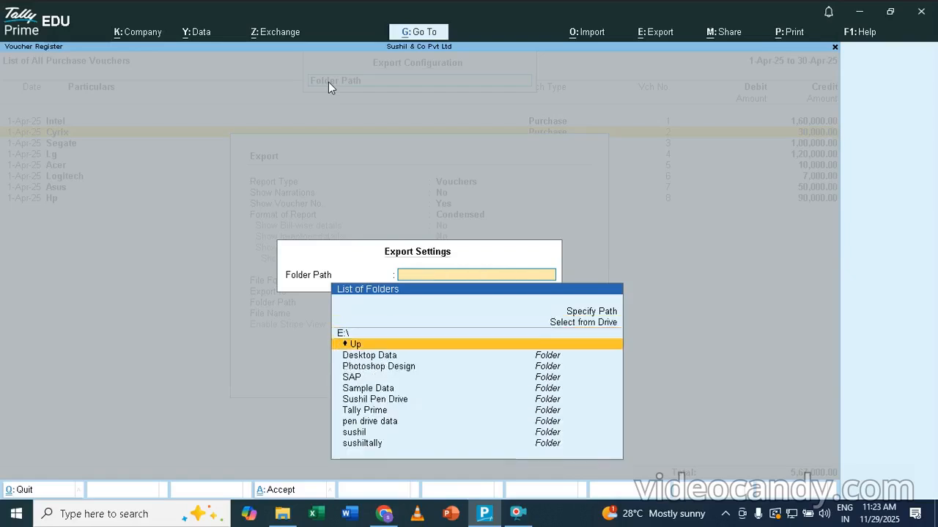
{"action": "key", "text": "Down"}
{"action": "key", "text": "Down"}
{"action": "key", "text": "Down"}
{"action": "key", "text": "Down"}
{"action": "key", "text": "Down"}
{"action": "key", "text": "Down"}
{"action": "key", "text": "Down"}
{"action": "key", "text": "Down"}
{"action": "key", "text": "Down"}
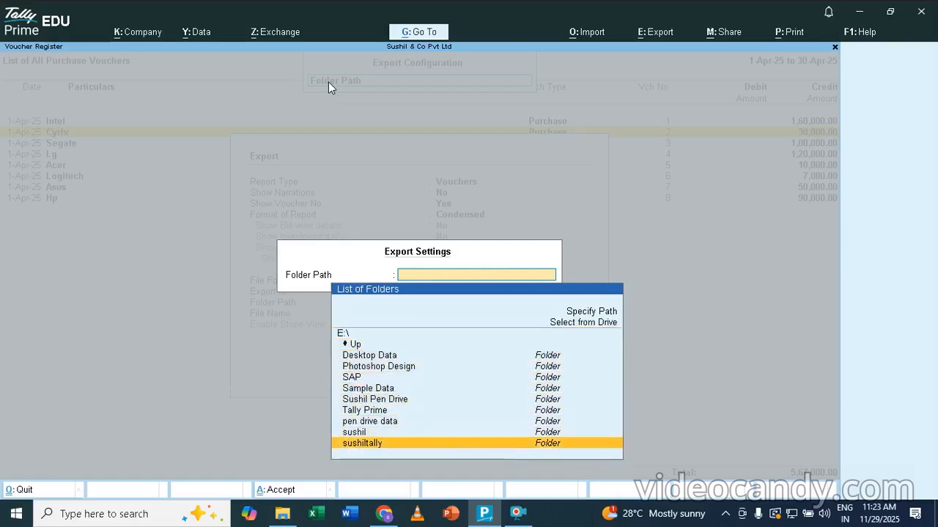
{"action": "key", "text": "Return"}
{"action": "key", "text": "Return"}
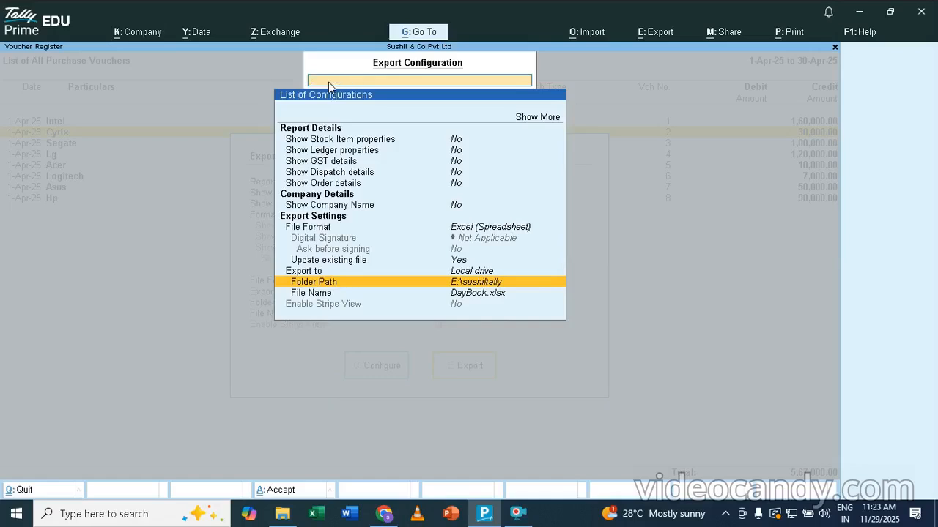
Accept the export configuration and export the purchase register to DayBook.xlsx
{"action": "key", "text": "ctrl+a"}
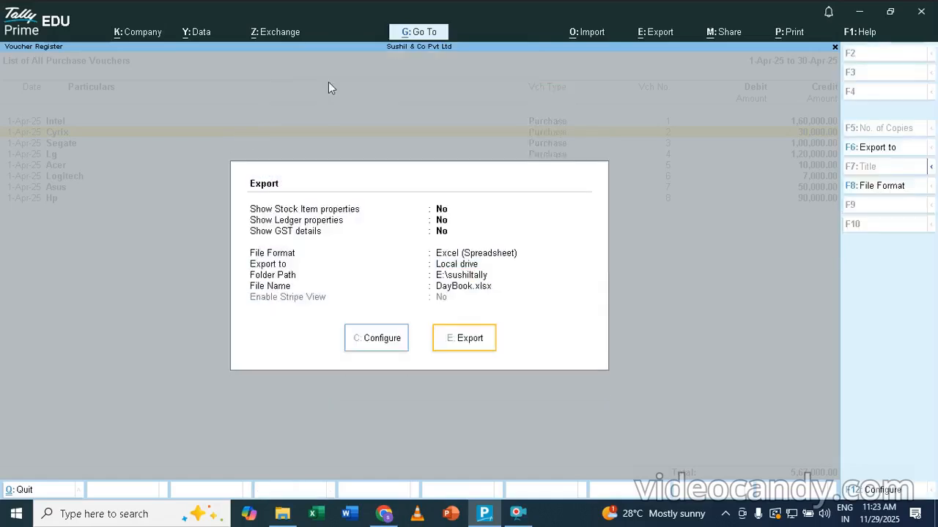
{"action": "left_click", "coordinate": [461, 340]}
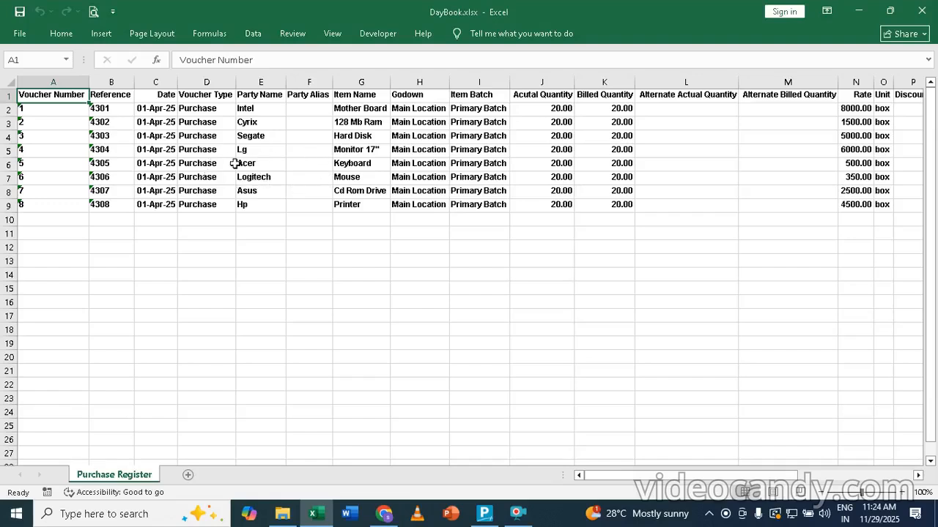
Create a PivotTable from the whole Purchase Register data range (A1:T9) on a new worksheet
{"action": "left_click", "coordinate": [157, 138]}
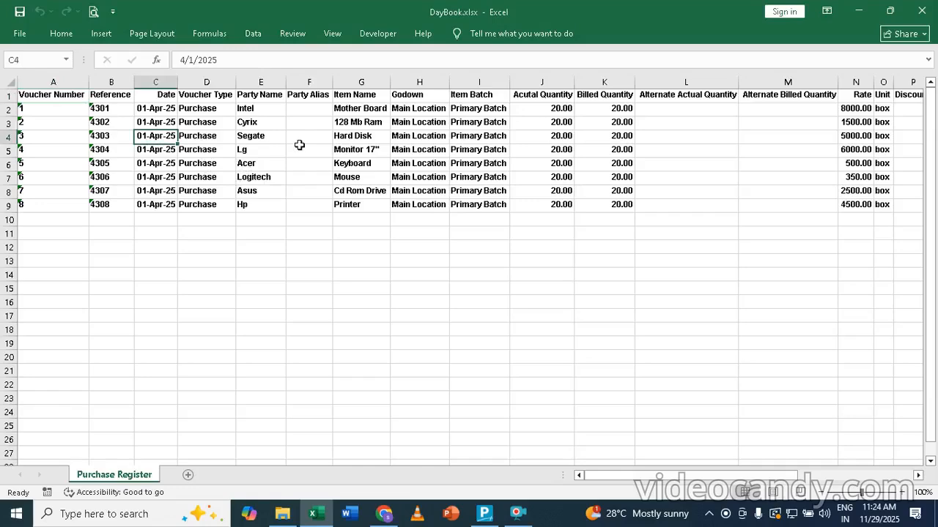
{"action": "left_click", "coordinate": [102, 36]}
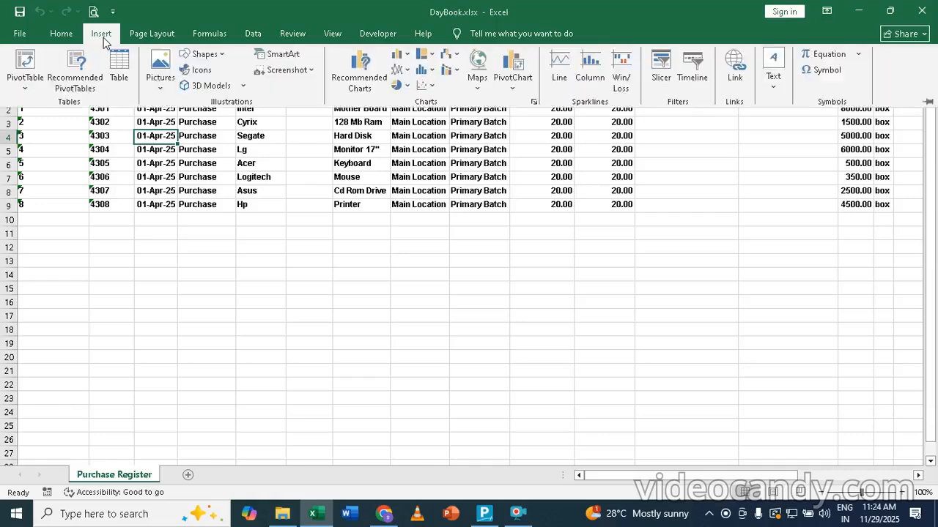
{"action": "left_click", "coordinate": [26, 81]}
{"action": "left_click", "coordinate": [58, 106]}
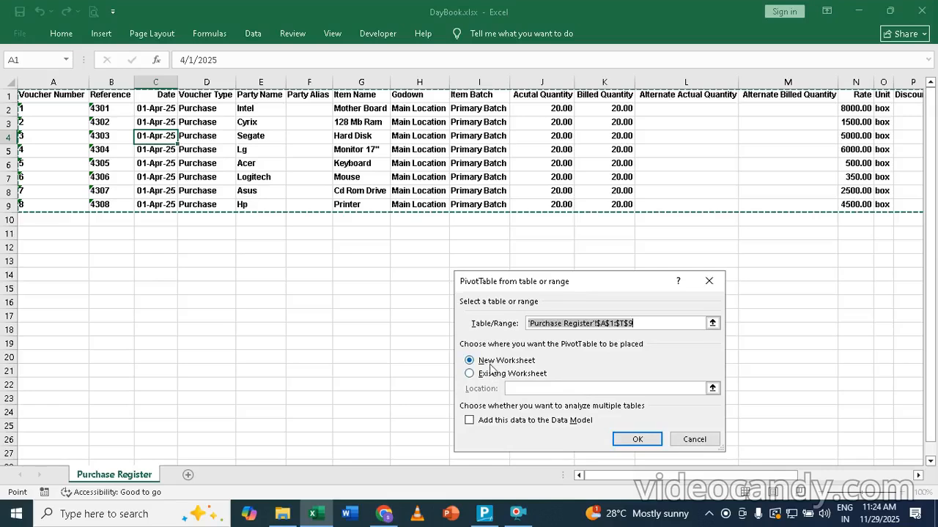
{"action": "left_click", "coordinate": [637, 439]}
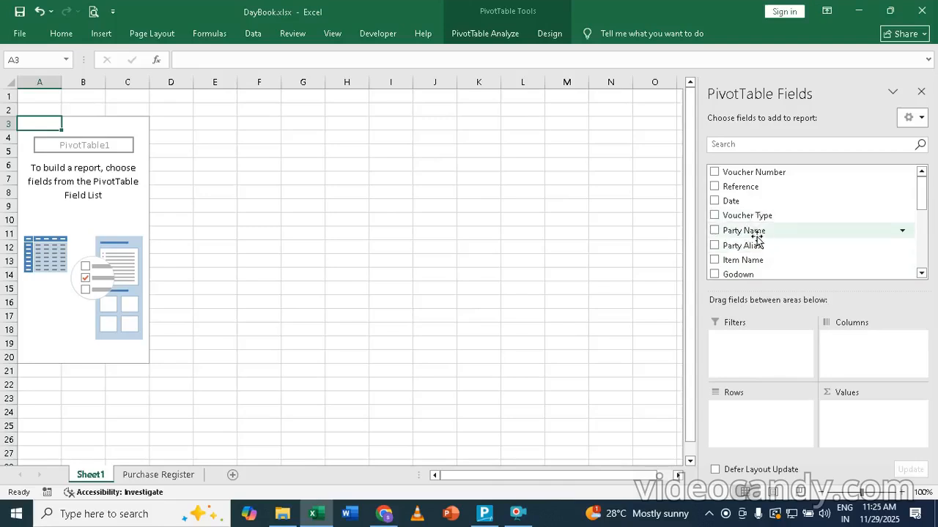
Build the PivotTable with Party Name as the rows and Amount as the summed values
{"action": "left_click_drag", "start_coordinate": [758, 236], "coordinate": [726, 246]}
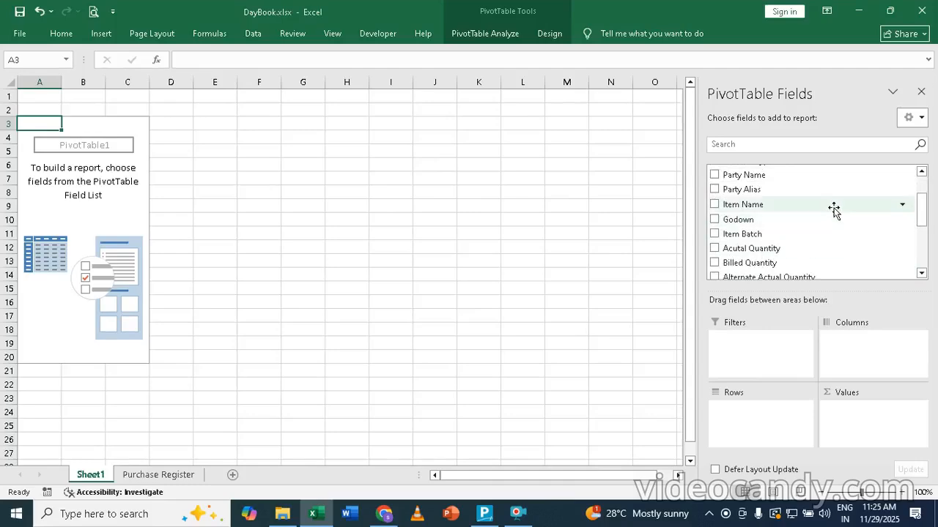
{"action": "left_click_drag", "start_coordinate": [921, 212], "coordinate": [924, 169]}
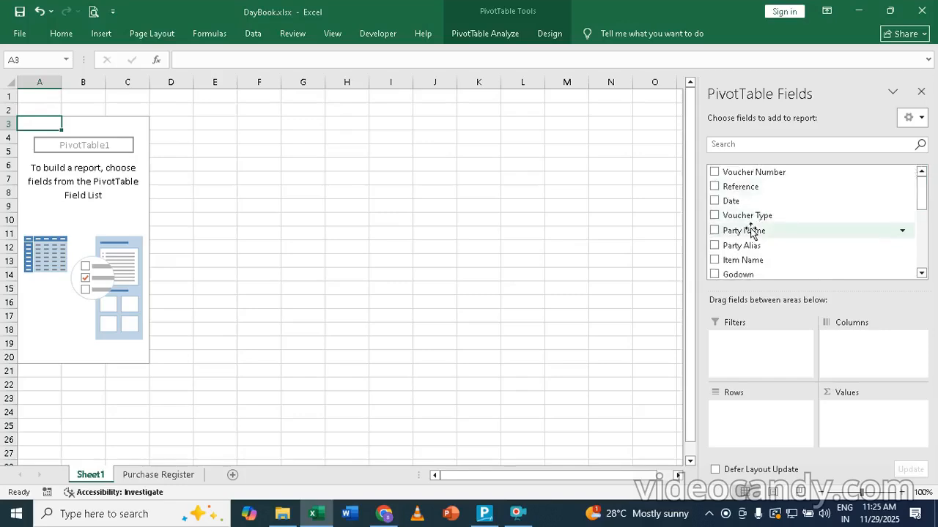
{"action": "left_click_drag", "start_coordinate": [753, 230], "coordinate": [737, 414]}
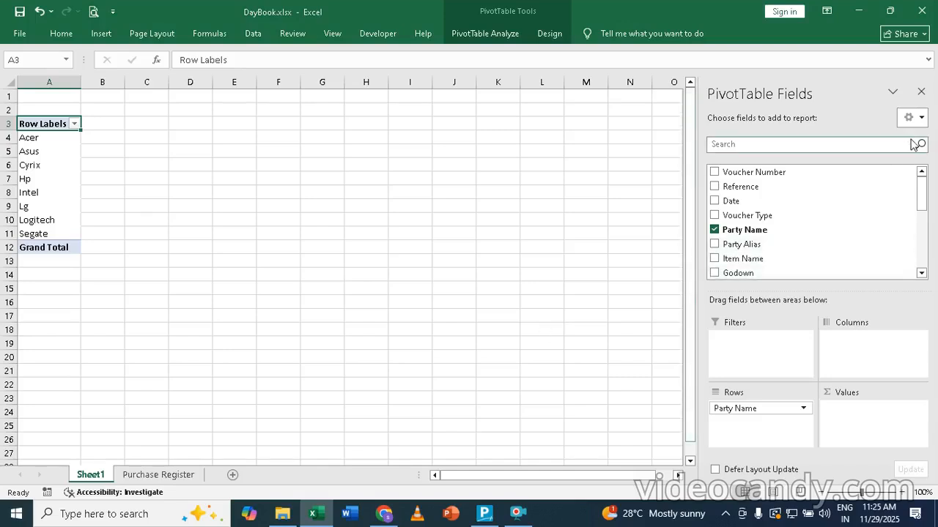
{"action": "left_click_drag", "start_coordinate": [925, 192], "coordinate": [921, 251]}
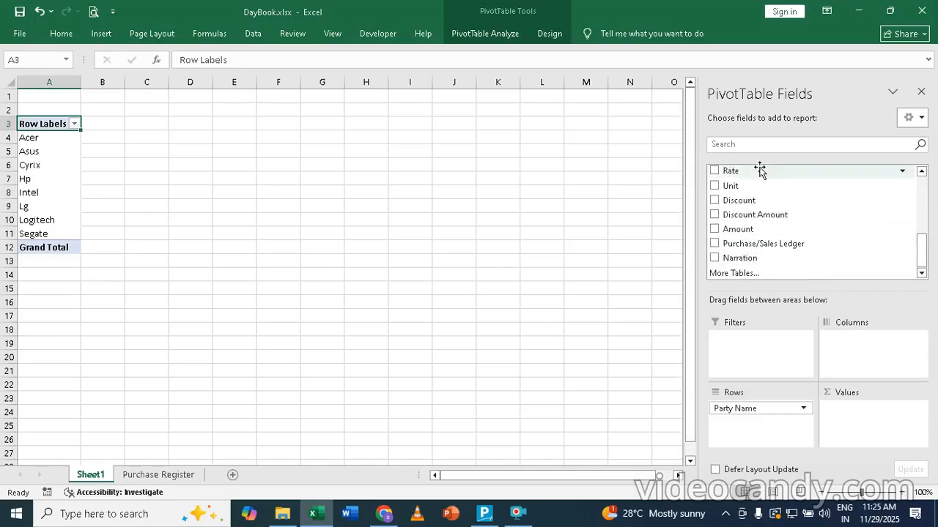
{"action": "left_click_drag", "start_coordinate": [737, 228], "coordinate": [851, 422]}
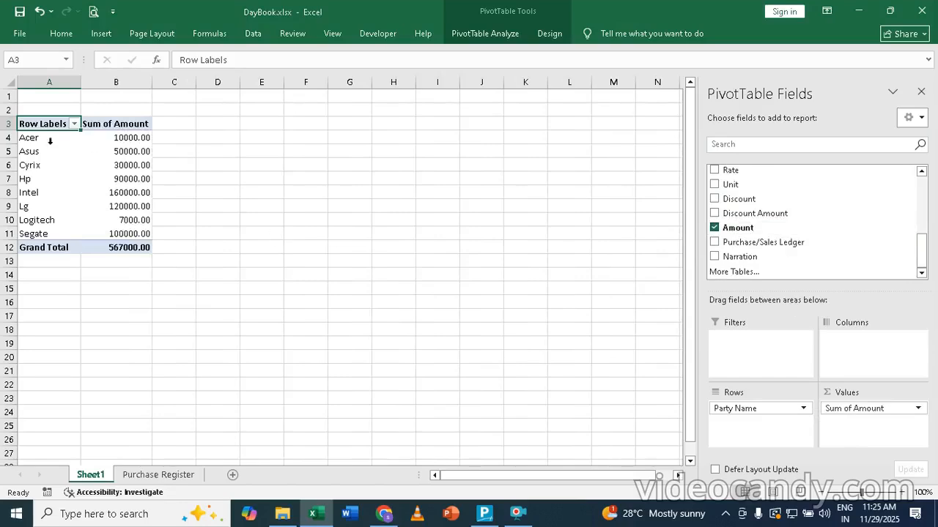
Insert a Clustered Column PivotChart from the PivotTable and place it beside the table, starting near row 3 in column D
{"action": "left_click", "coordinate": [90, 155]}
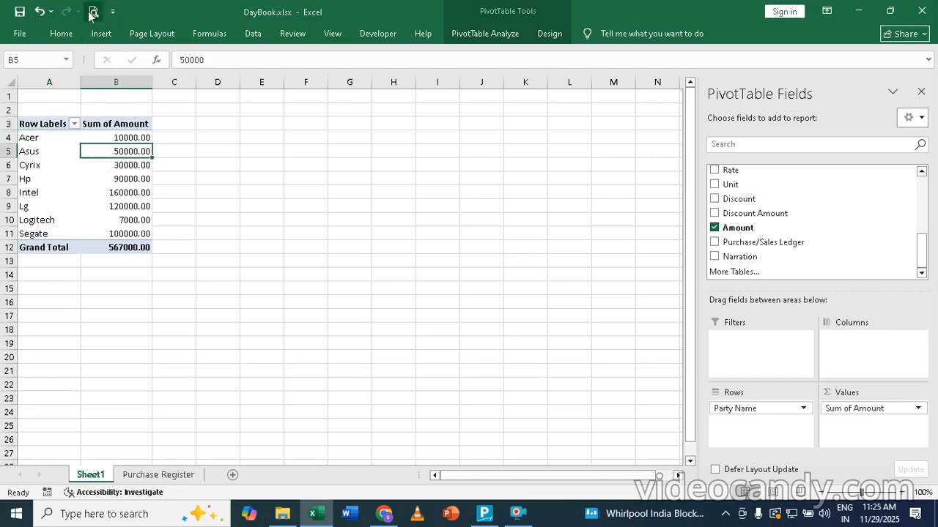
{"action": "left_click", "coordinate": [102, 35]}
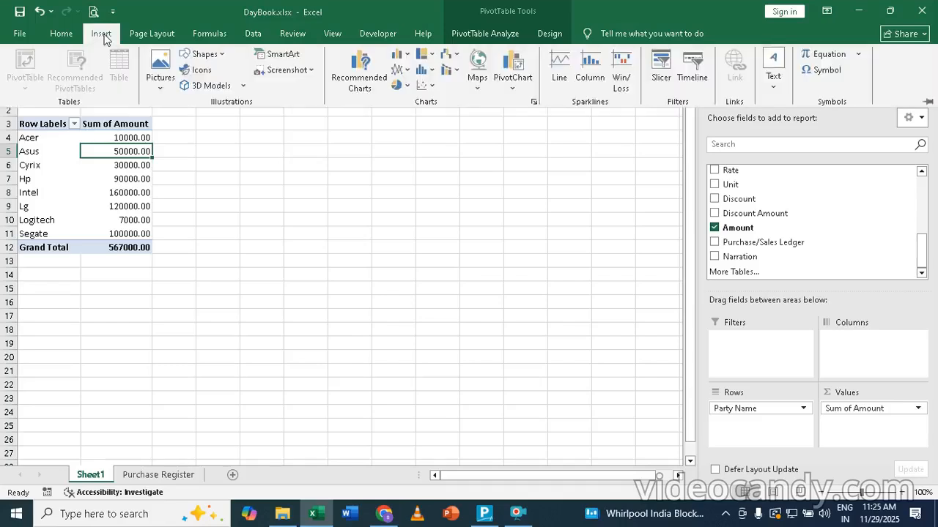
{"action": "left_click", "coordinate": [534, 104]}
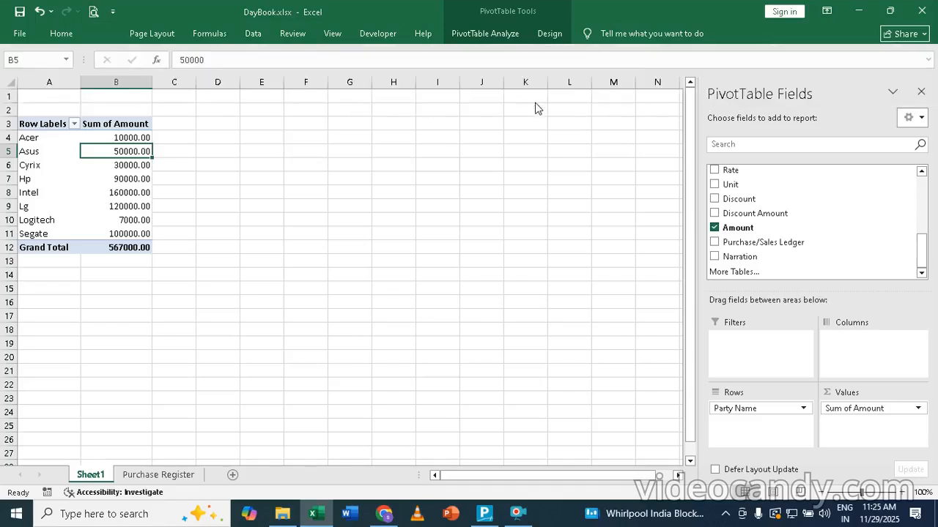
{"action": "left_click", "coordinate": [308, 134]}
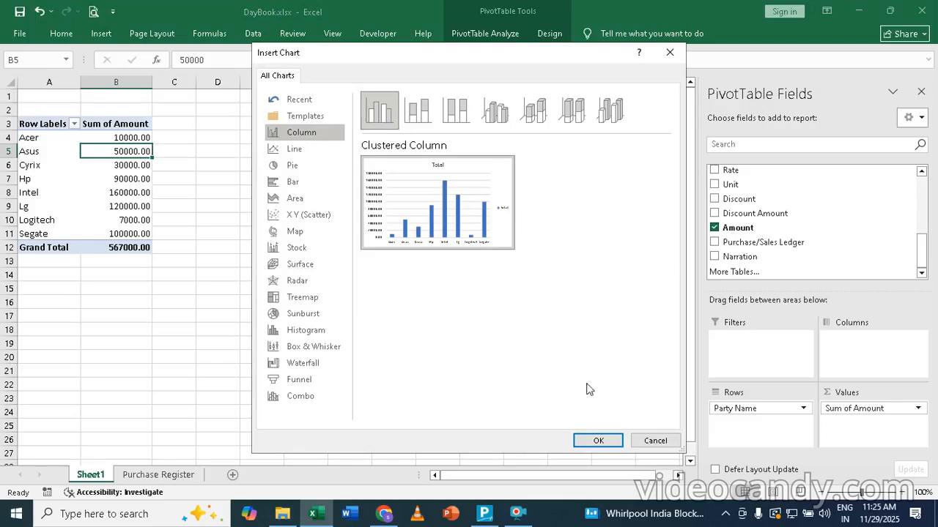
{"action": "left_click", "coordinate": [598, 441]}
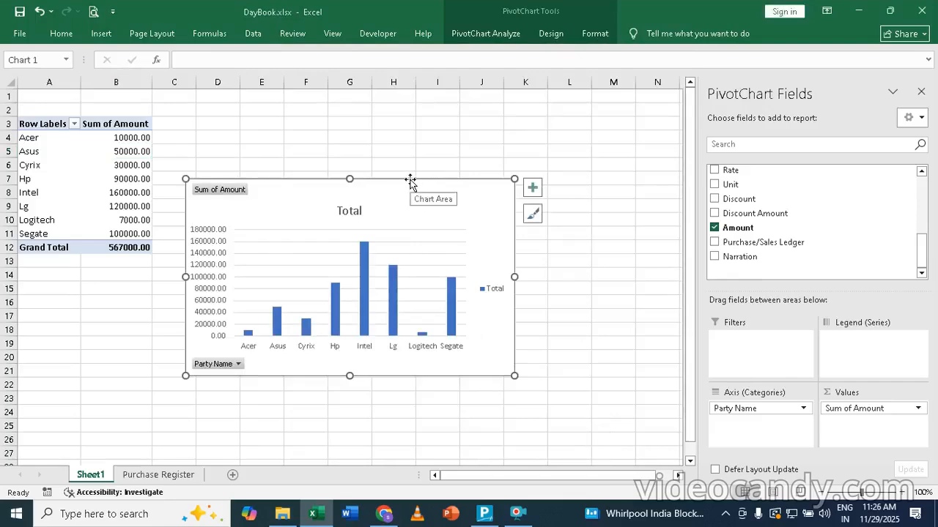
{"action": "left_click_drag", "start_coordinate": [411, 183], "coordinate": [440, 120]}
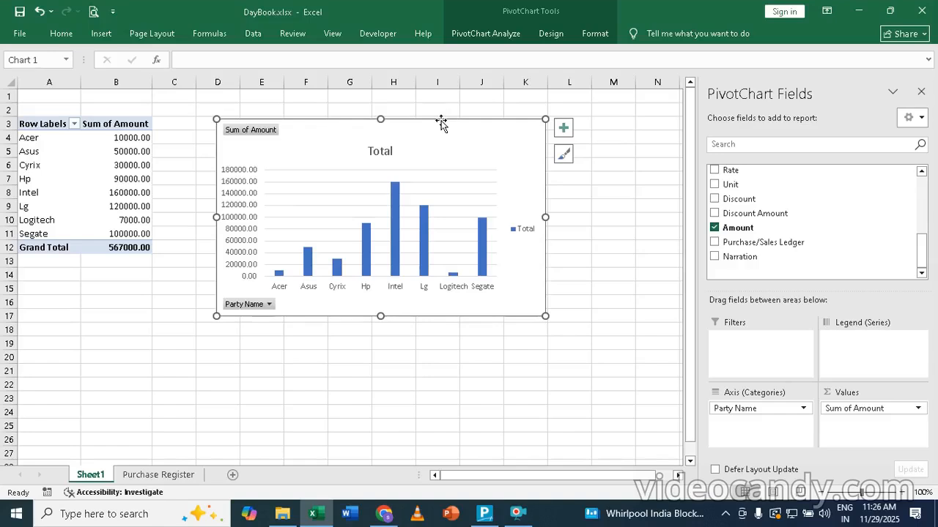
{"action": "left_click", "coordinate": [517, 512]}
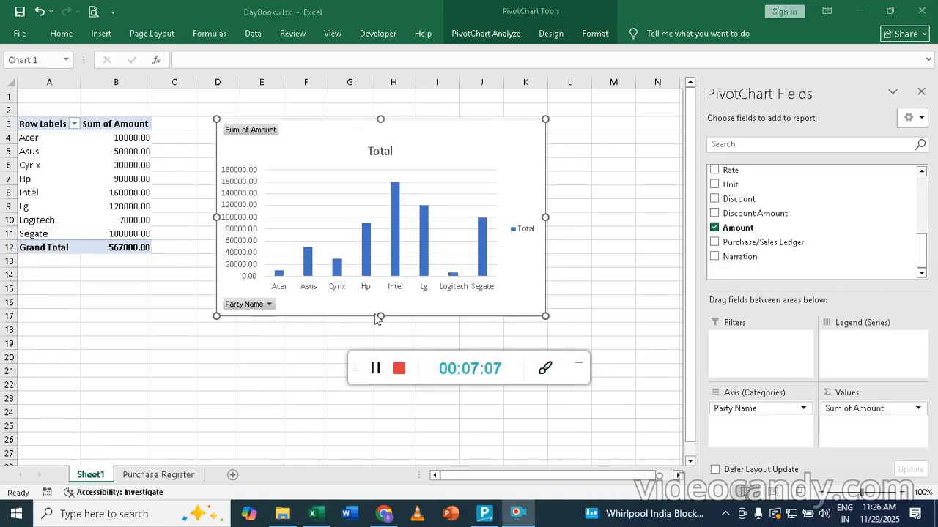